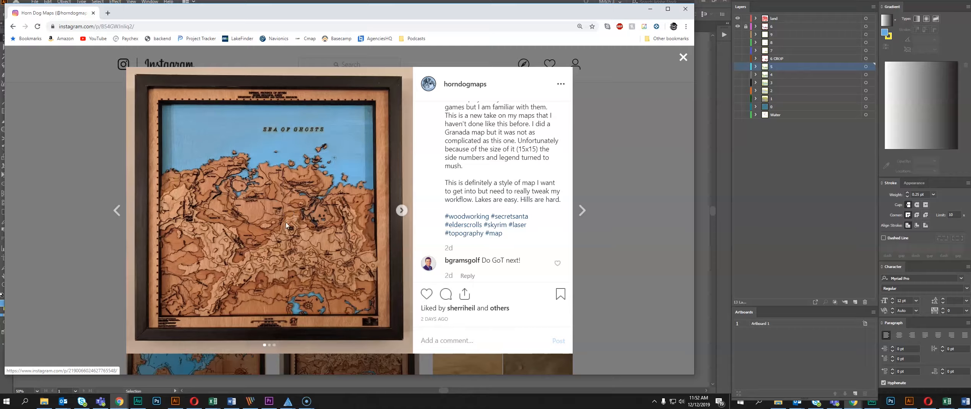
Switch to the Skyrim map in Illustrator, select everything sharing the red road lines' stroke color, and group it
{"action": "left_click", "coordinate": [175, 401]}
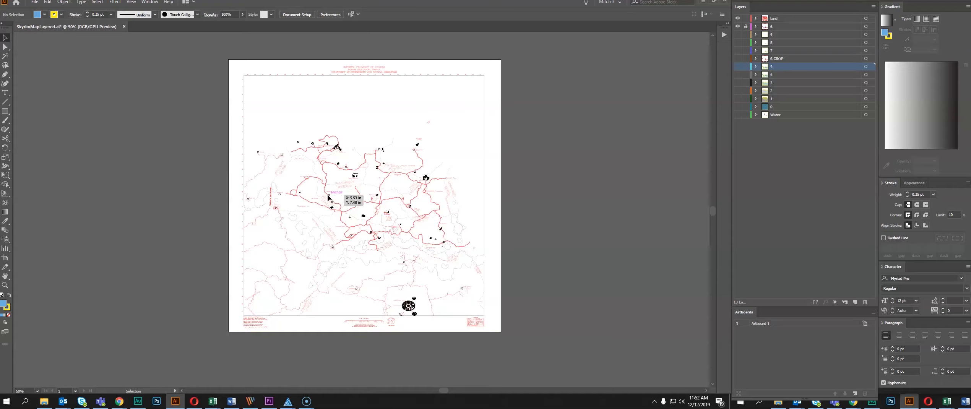
{"action": "scroll", "coordinate": [370, 195], "scroll_direction": "up", "scroll_amount": 4}
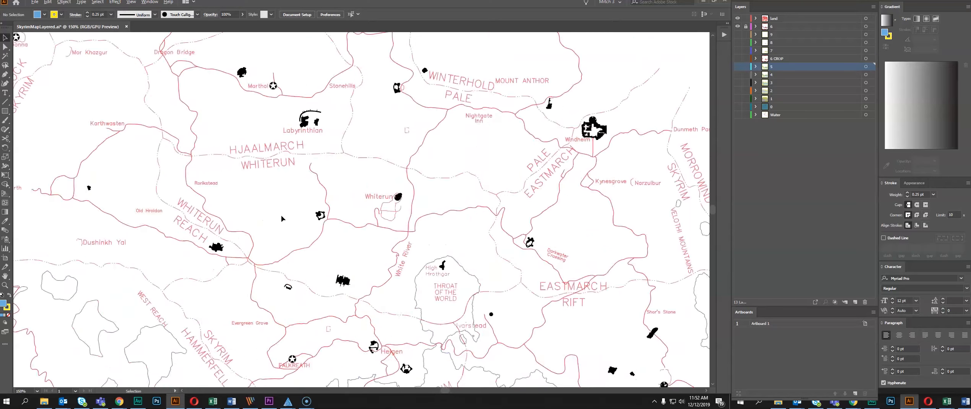
{"action": "scroll", "coordinate": [238, 216], "scroll_direction": "down", "scroll_amount": 2}
{"action": "scroll", "coordinate": [310, 172], "scroll_direction": "down", "scroll_amount": 1}
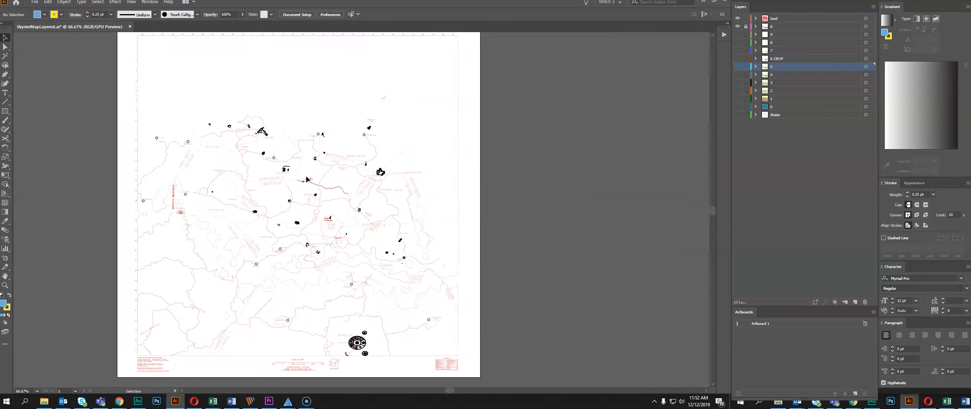
{"action": "left_click_drag", "start_coordinate": [334, 204], "coordinate": [318, 188]}
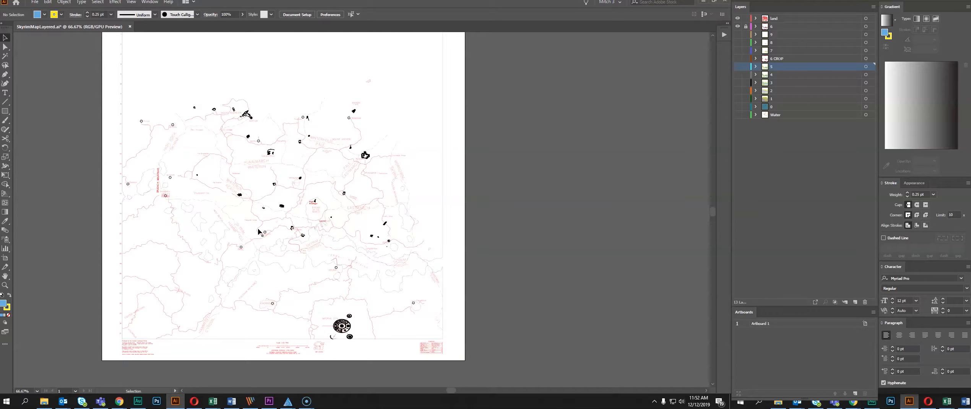
{"action": "left_click", "coordinate": [255, 203]}
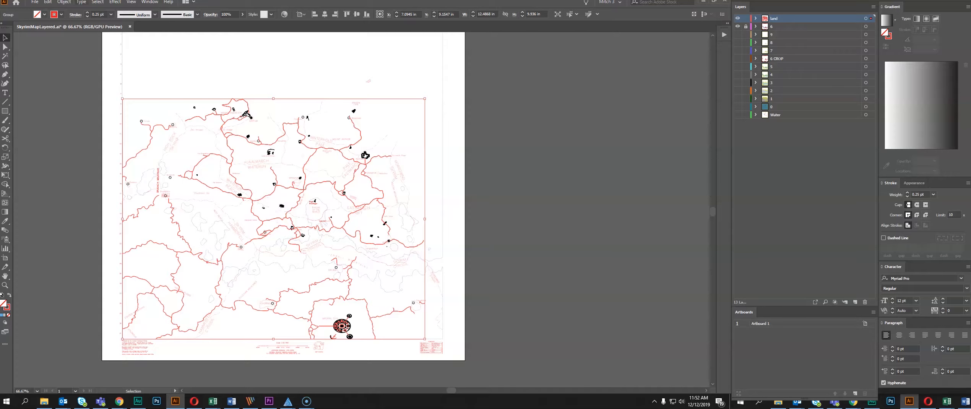
{"action": "left_click", "coordinate": [98, 3]}
{"action": "mouse_move", "coordinate": [180, 74]}
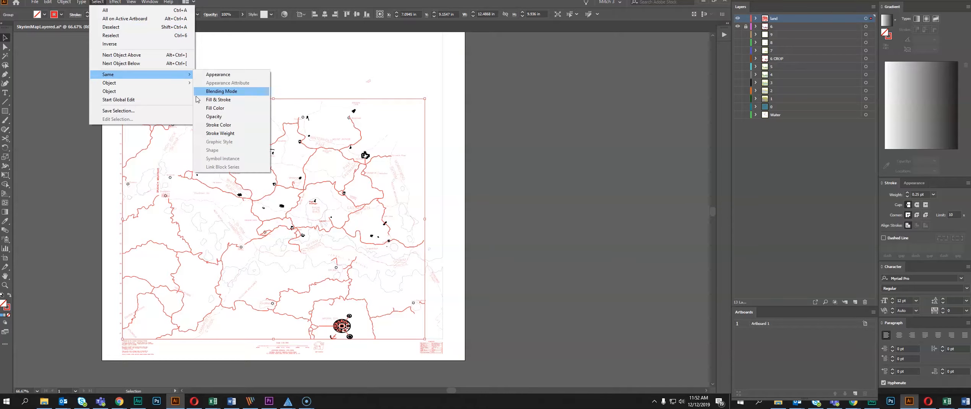
{"action": "left_click", "coordinate": [220, 125]}
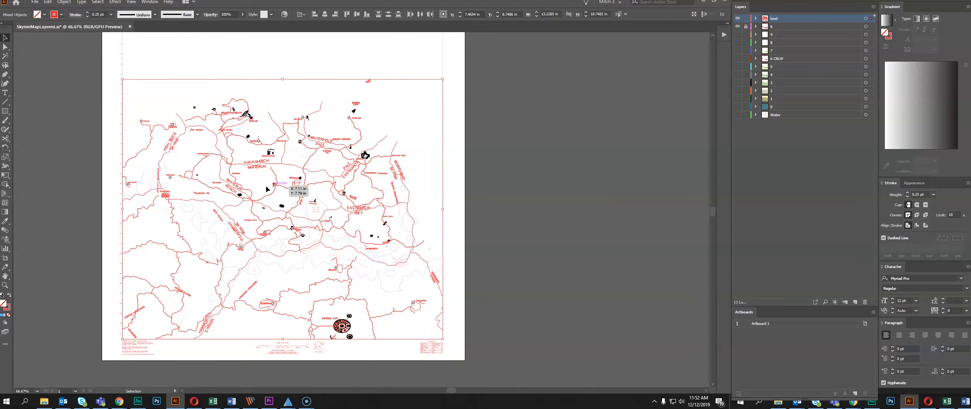
{"action": "key", "text": "ctrl+g"}
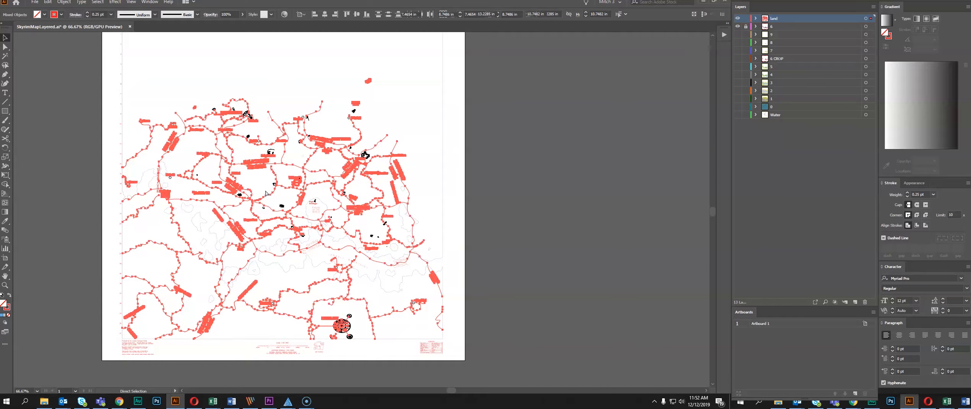
{"action": "key", "text": "v"}
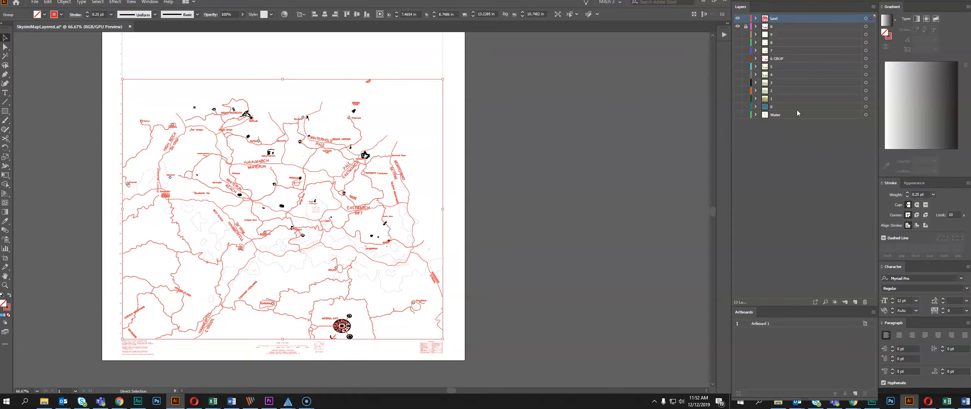
Show layers 5 and 4 beneath the red roads and labels
{"action": "left_click", "coordinate": [737, 66]}
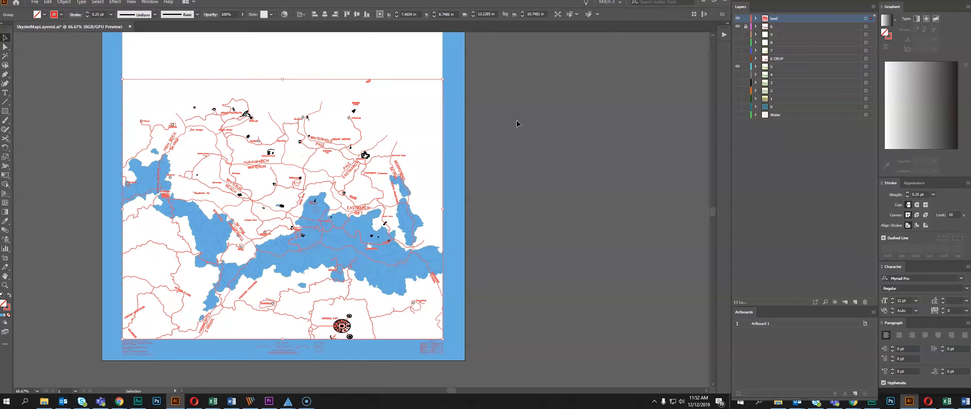
{"action": "left_click", "coordinate": [505, 196]}
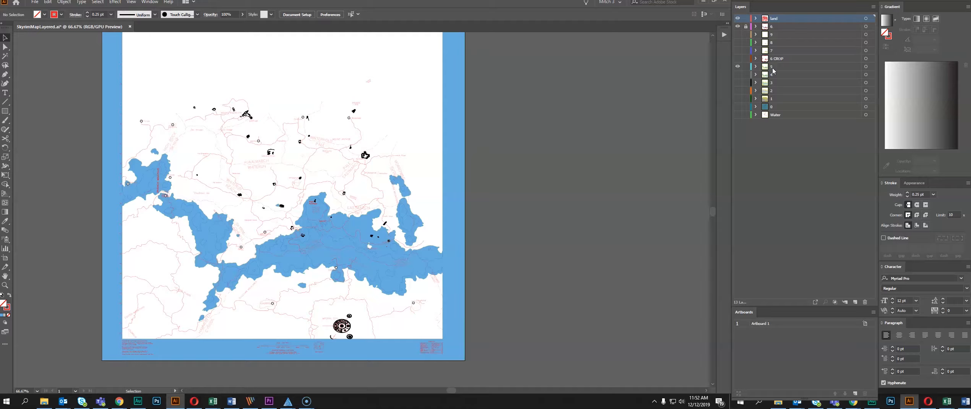
{"action": "scroll", "coordinate": [334, 259], "scroll_direction": "up", "scroll_amount": 3}
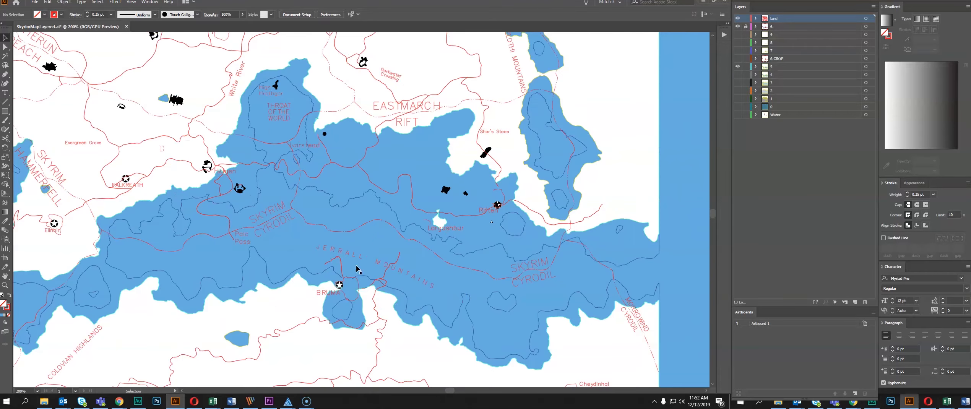
{"action": "scroll", "coordinate": [439, 193], "scroll_direction": "down", "scroll_amount": 3}
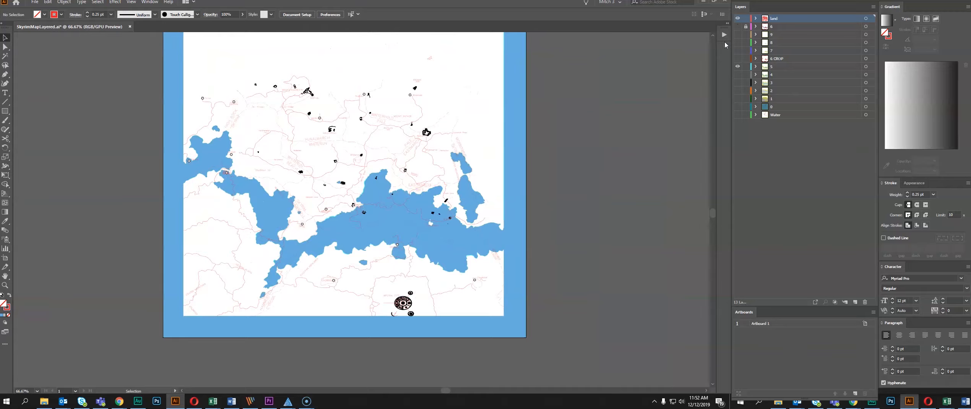
{"action": "left_click", "coordinate": [737, 75]}
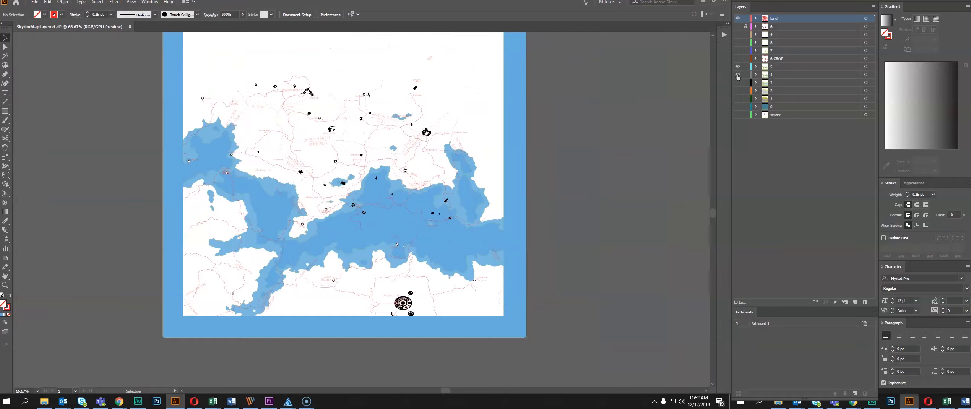
{"action": "scroll", "coordinate": [267, 181], "scroll_direction": "up", "scroll_amount": 3}
{"action": "scroll", "coordinate": [266, 181], "scroll_direction": "down", "scroll_amount": 1}
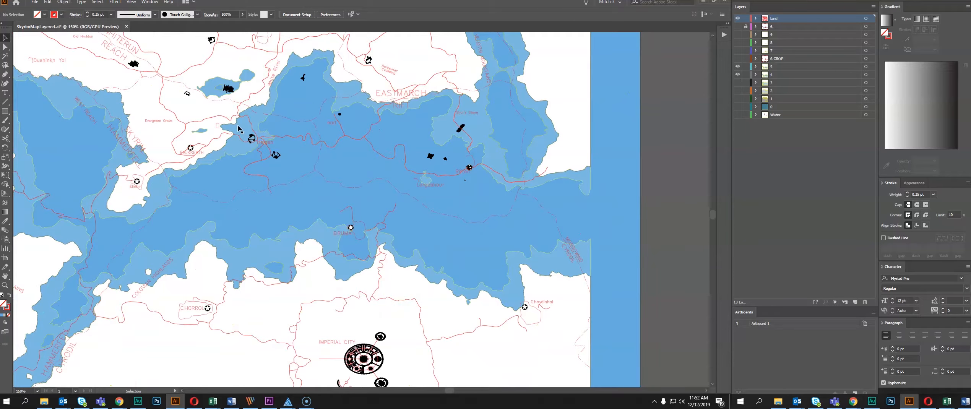
Copy layer 5's blue terrain artwork and create a new layer directly above layer 4
{"action": "left_click", "coordinate": [244, 158]}
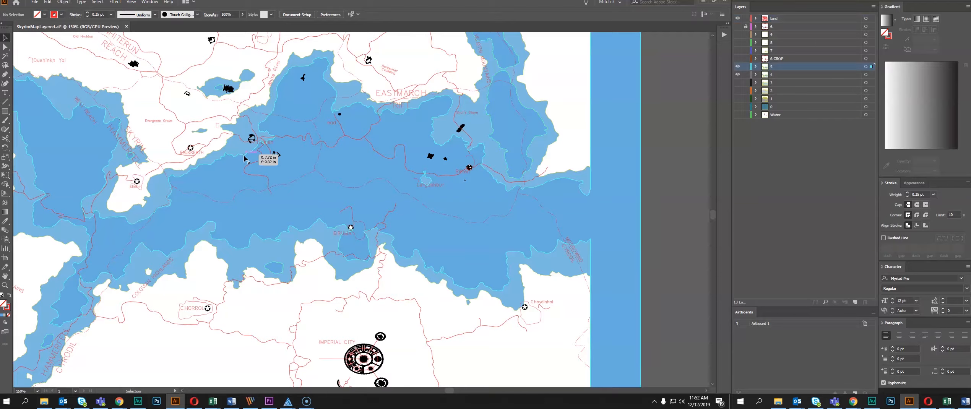
{"action": "key", "text": "ctrl+c"}
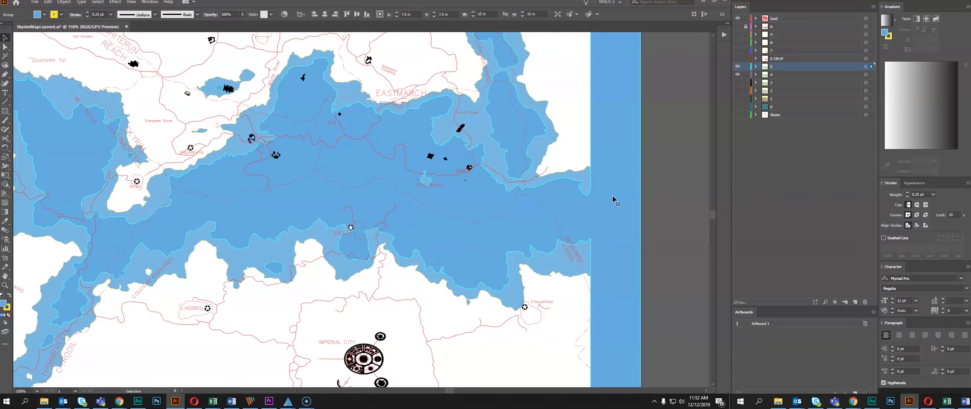
{"action": "left_click", "coordinate": [809, 75]}
{"action": "left_click", "coordinate": [855, 302]}
{"action": "left_click", "coordinate": [778, 79]}
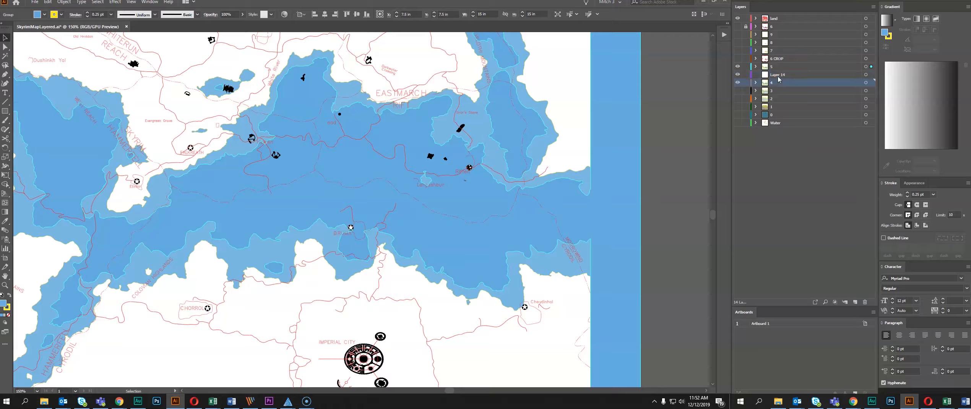
Place in-position copies of the layer 5 and layer 4 terrain shapes in the new layer and hide both original layers
{"action": "key", "text": "ctrl+f"}
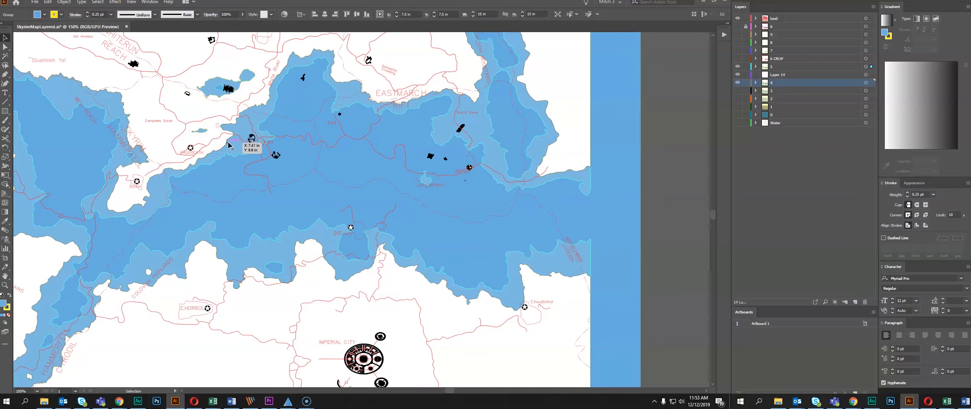
{"action": "left_click", "coordinate": [786, 75]}
{"action": "key", "text": "ctrl+f"}
{"action": "left_click", "coordinate": [785, 67]}
{"action": "key", "text": "ctrl+f"}
{"action": "left_click", "coordinate": [785, 77], "text": "alt"}
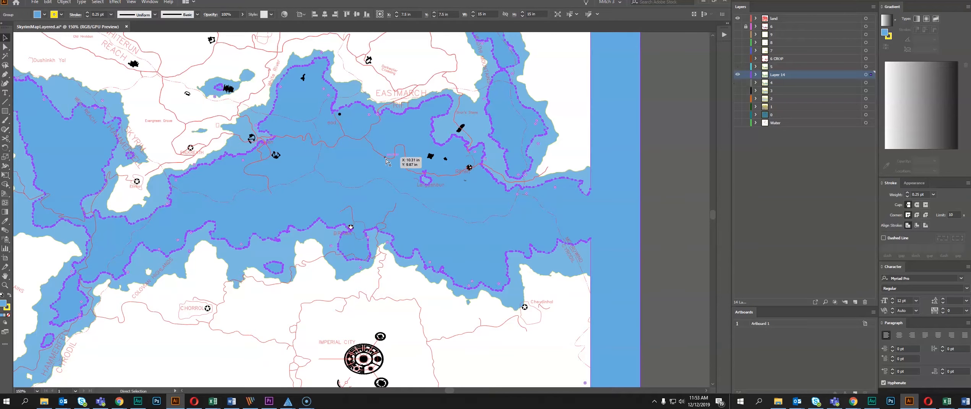
Hide the Sand layer and subtract the layer 5 shape from the layer 4 shape, keeping only the exposed blue bands
{"action": "key", "text": "ctrl+a"}
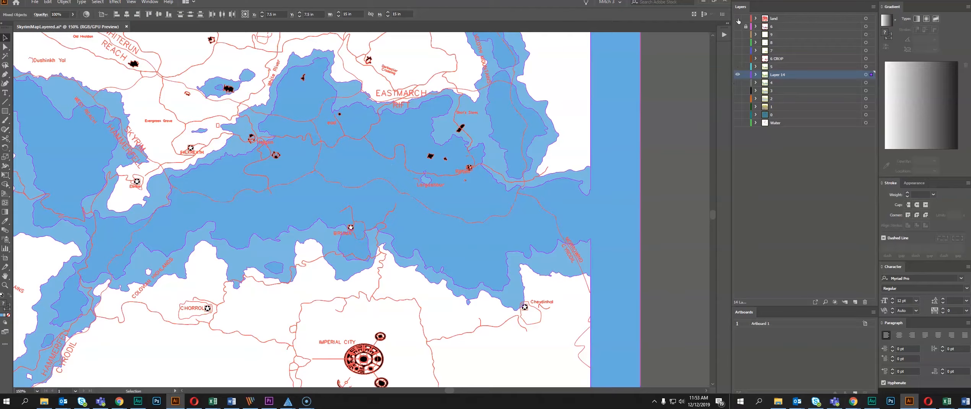
{"action": "left_click", "coordinate": [737, 18]}
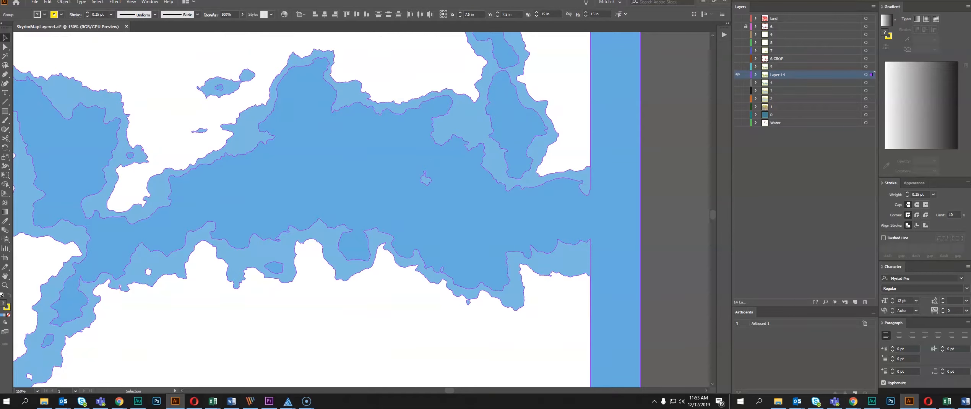
{"action": "key", "text": "ctrl+4"}
{"action": "left_click", "coordinate": [358, 165]}
{"action": "scroll", "coordinate": [358, 165], "scroll_direction": "down", "scroll_amount": 2}
{"action": "left_click_drag", "start_coordinate": [358, 165], "coordinate": [426, 186]}
{"action": "scroll", "coordinate": [367, 196], "scroll_direction": "up", "scroll_amount": 2}
{"action": "scroll", "coordinate": [452, 175], "scroll_direction": "down", "scroll_amount": 1}
{"action": "left_click_drag", "start_coordinate": [496, 174], "coordinate": [369, 212]}
{"action": "left_click", "coordinate": [432, 205]}
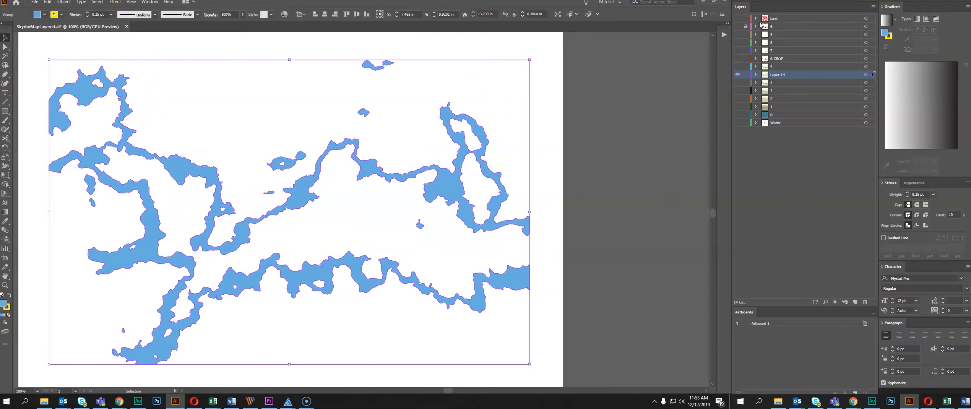
Copy the grouped red roads and labels from the Sand layer into Layer 14, and hide the Sand layer
{"action": "left_click", "coordinate": [737, 18]}
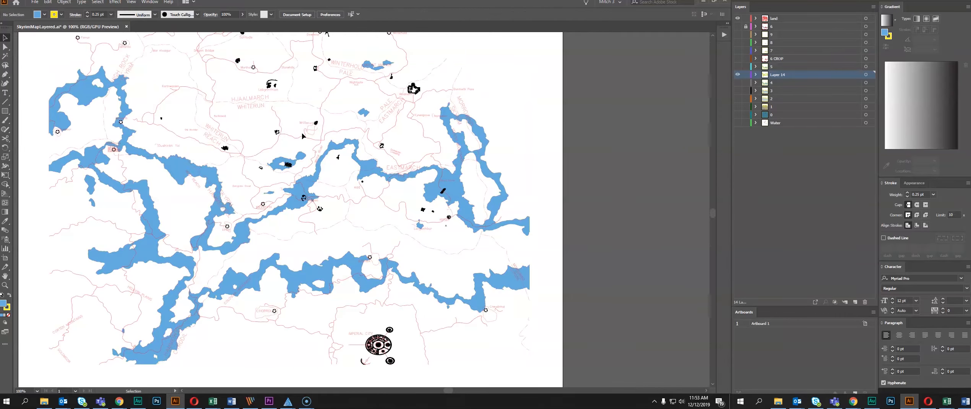
{"action": "left_click", "coordinate": [322, 141]}
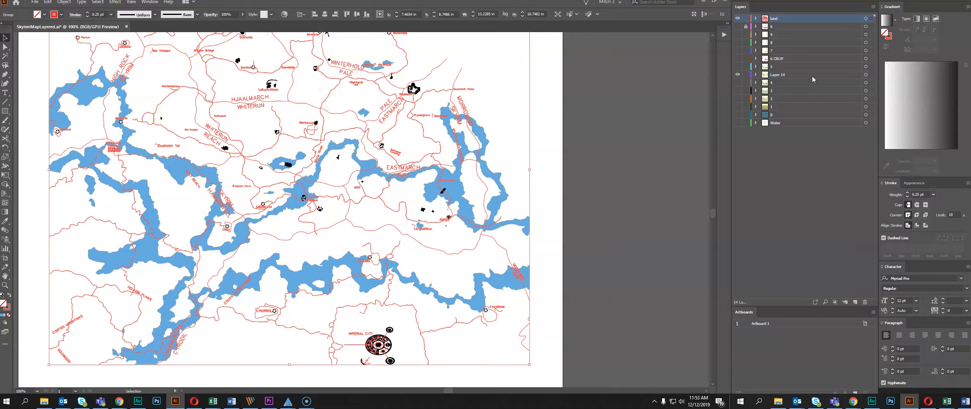
{"action": "left_click_drag", "start_coordinate": [783, 81], "coordinate": [782, 76]}
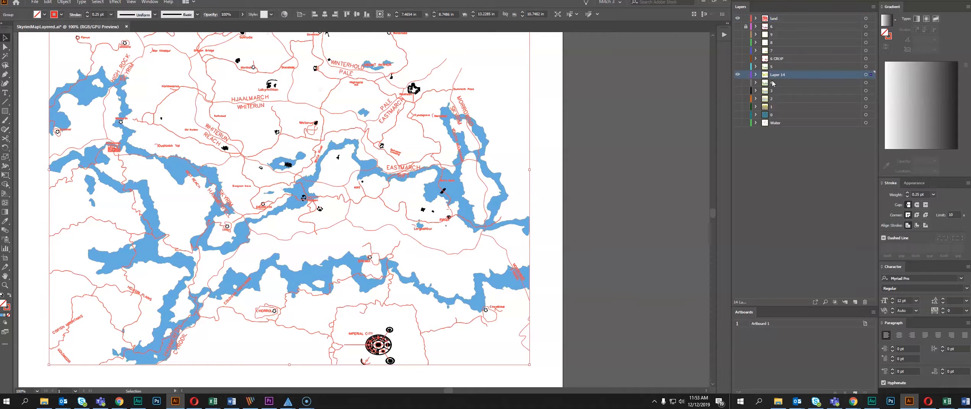
{"action": "left_click", "coordinate": [737, 18]}
{"action": "left_click", "coordinate": [617, 155]}
Remove the stroke from the blue band shapes in Layer 14
{"action": "scroll", "coordinate": [218, 189], "scroll_direction": "up", "scroll_amount": 2}
{"action": "scroll", "coordinate": [294, 211], "scroll_direction": "down", "scroll_amount": 1}
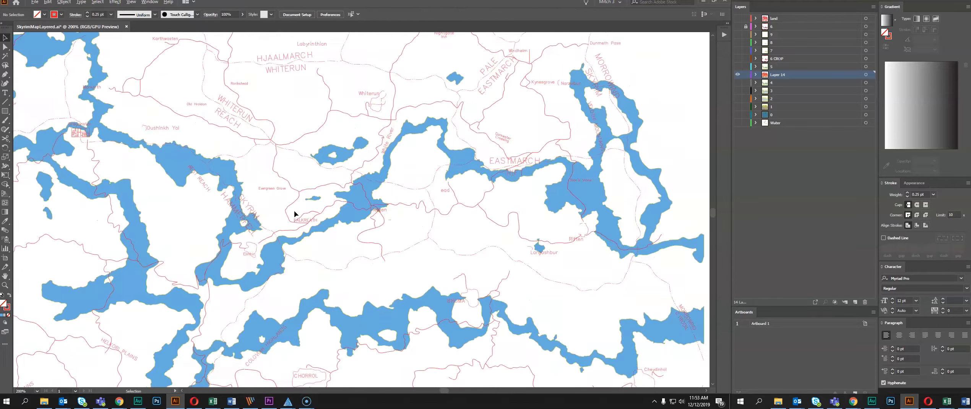
{"action": "scroll", "coordinate": [358, 245], "scroll_direction": "up", "scroll_amount": 1}
{"action": "left_click_drag", "start_coordinate": [359, 244], "coordinate": [435, 194]}
{"action": "scroll", "coordinate": [375, 205], "scroll_direction": "up", "scroll_amount": 2}
{"action": "left_click", "coordinate": [363, 165]}
{"action": "left_click", "coordinate": [8, 315]}
{"action": "left_click", "coordinate": [408, 208]}
{"action": "scroll", "coordinate": [407, 215], "scroll_direction": "down", "scroll_amount": 2}
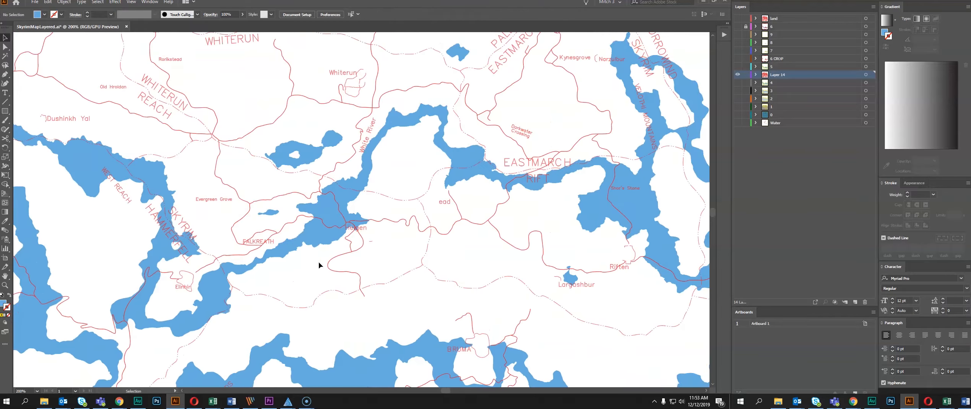
{"action": "scroll", "coordinate": [439, 214], "scroll_direction": "down", "scroll_amount": 4}
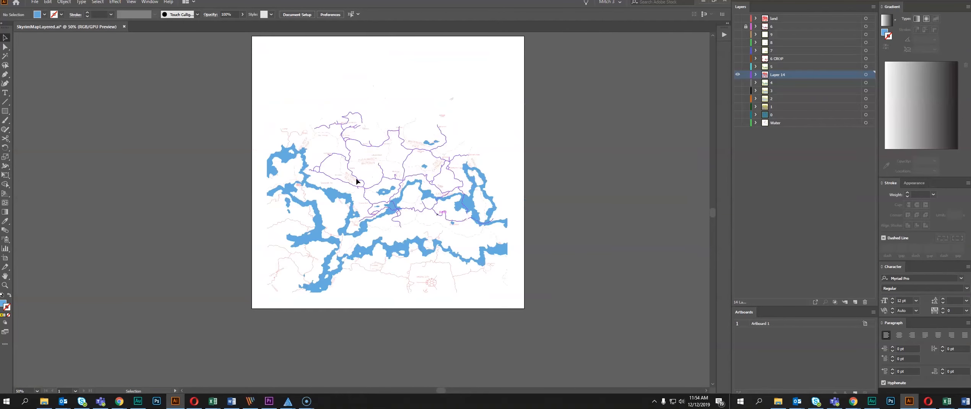
Combine the blue band shapes into a single compound path and select it
{"action": "scroll", "coordinate": [357, 229], "scroll_direction": "up", "scroll_amount": 2}
{"action": "left_click", "coordinate": [361, 225]}
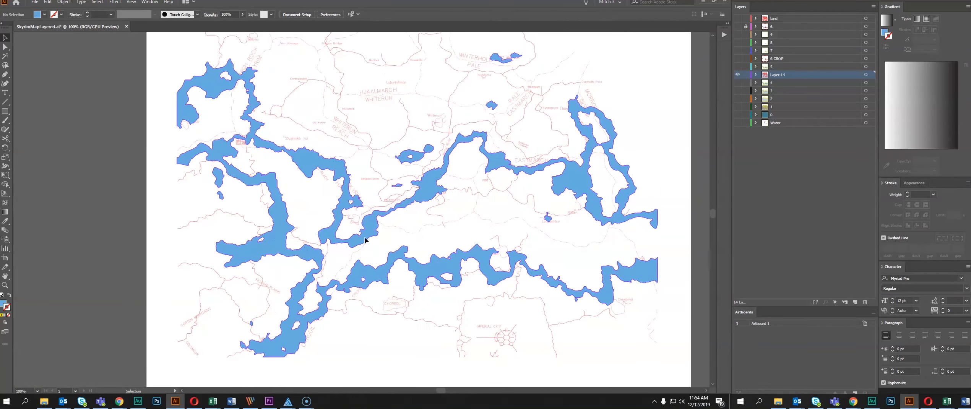
{"action": "scroll", "coordinate": [388, 224], "scroll_direction": "up", "scroll_amount": 2}
{"action": "left_click", "coordinate": [413, 221]}
{"action": "left_click", "coordinate": [396, 197]}
{"action": "left_click_drag", "start_coordinate": [452, 200], "coordinate": [382, 212]}
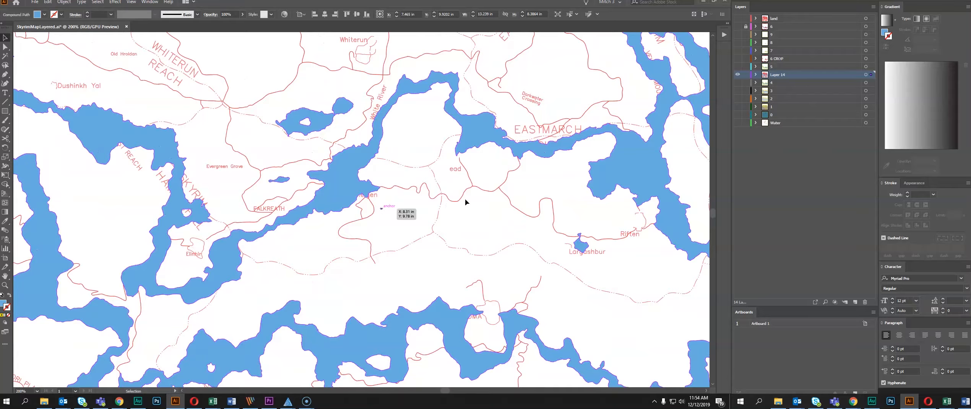
Clip the red roads and labels to the blue bands with a clipping mask
{"action": "key", "text": "ctrl+a"}
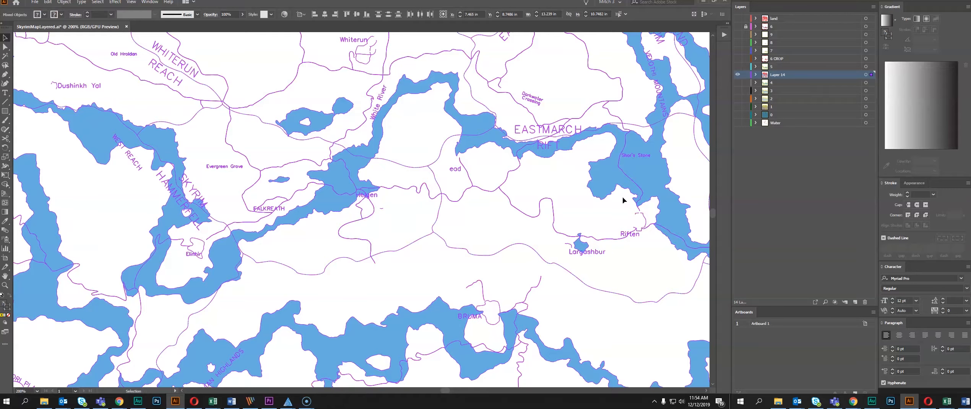
{"action": "key", "text": "a"}
{"action": "key", "text": "ctrl+7"}
{"action": "left_click", "coordinate": [406, 209]}
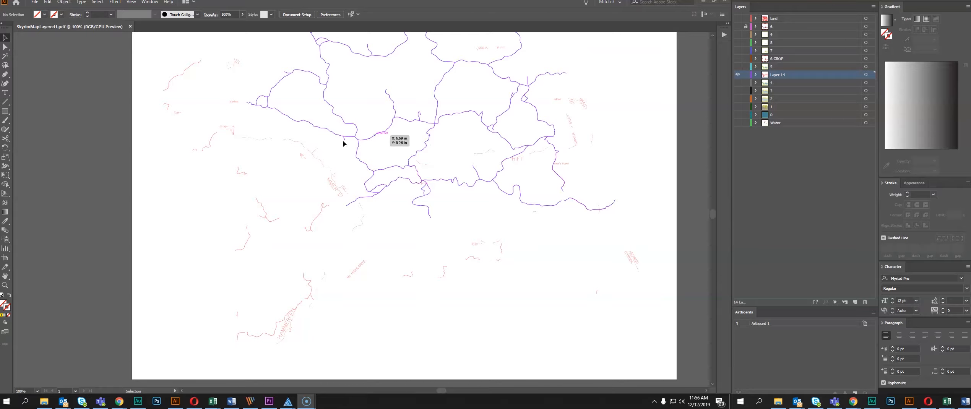
Open SkyrimMapLayered1 from the illustrator folder on the Desktop in Adobe Acrobat DC
{"action": "left_click", "coordinate": [44, 401]}
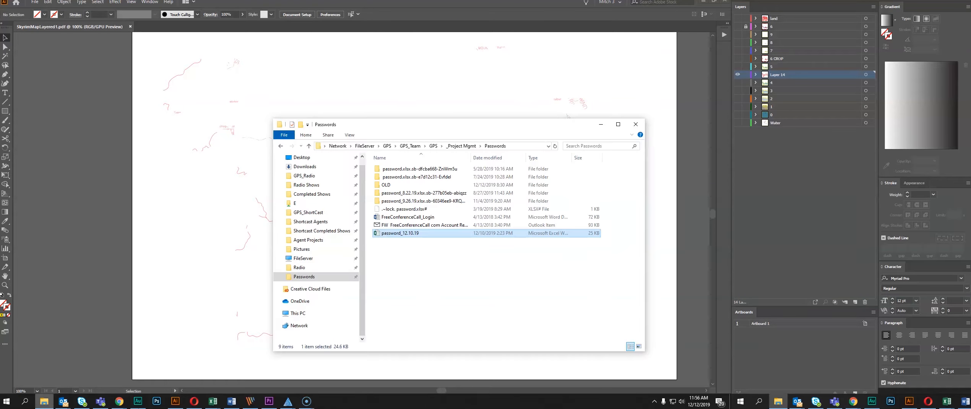
{"action": "scroll", "coordinate": [306, 183], "scroll_direction": "up", "scroll_amount": 2}
{"action": "left_click", "coordinate": [302, 172]}
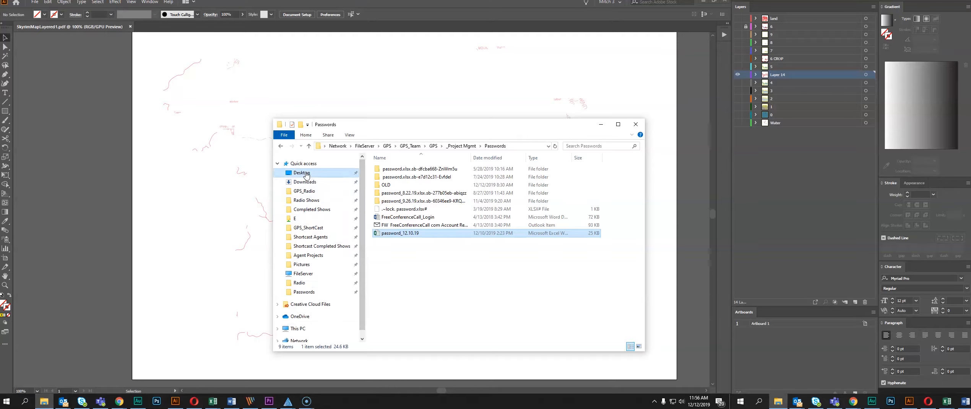
{"action": "double_click", "coordinate": [391, 168]}
{"action": "left_click", "coordinate": [396, 260]}
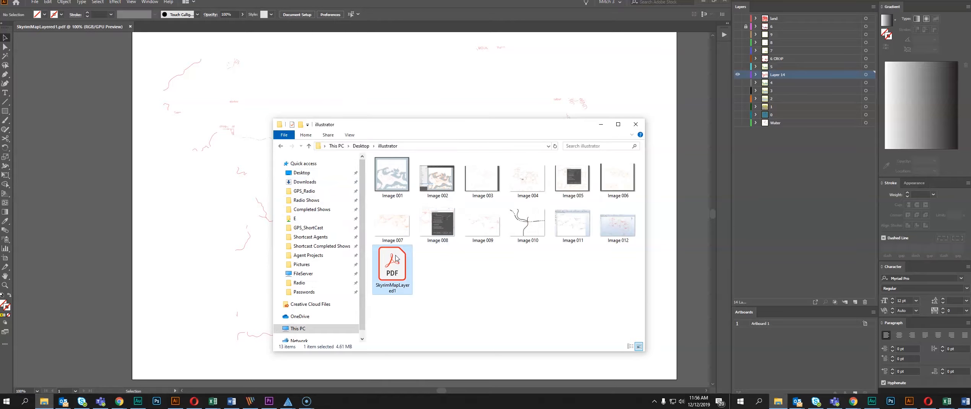
{"action": "double_click", "coordinate": [391, 272]}
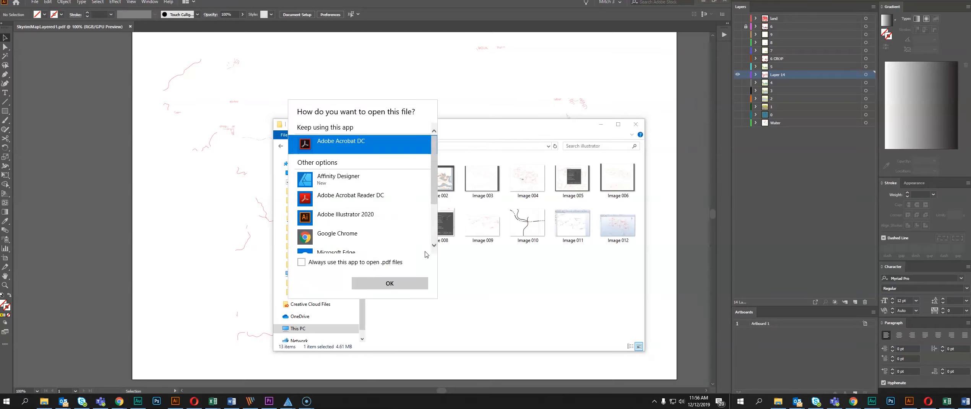
{"action": "double_click", "coordinate": [415, 145]}
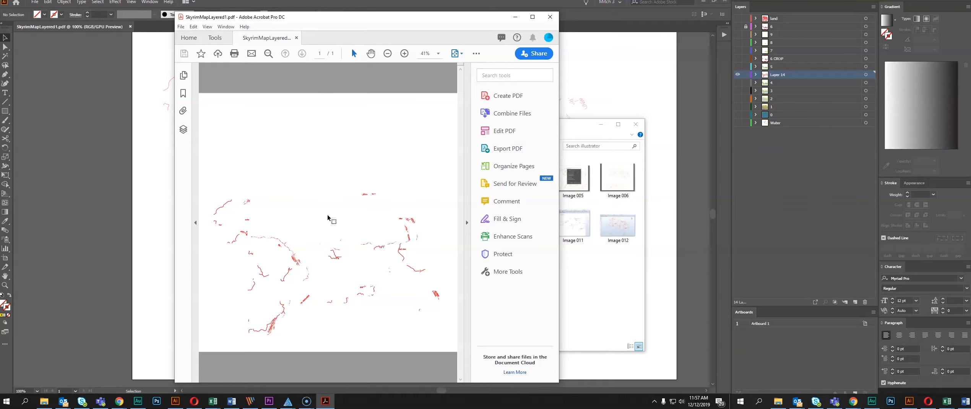
Print the map PDF to the Full Spectrum laser so that it loads in RetinaEngrave
{"action": "key", "text": "ctrl+p"}
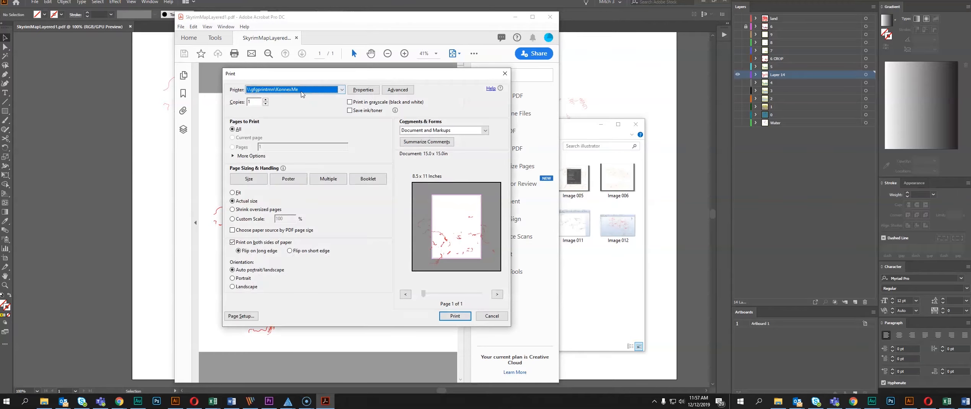
{"action": "left_click", "coordinate": [299, 89]}
{"action": "left_click", "coordinate": [277, 119]}
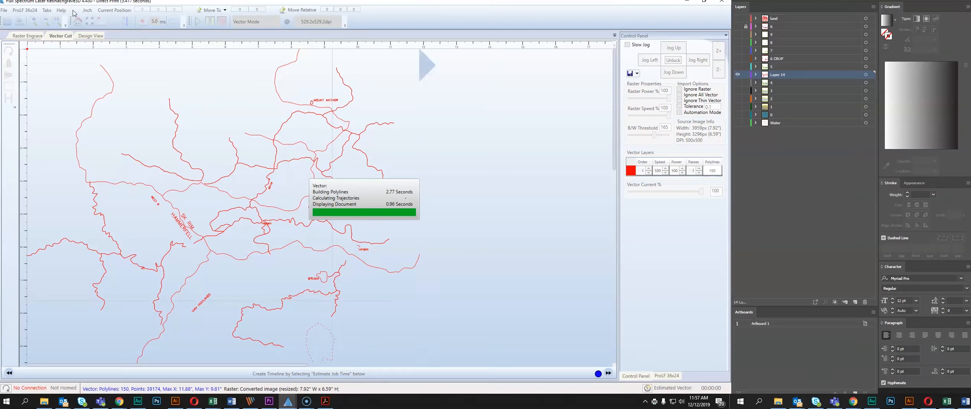
Set the raster engraving resolution to 252x252dpi and estimate the raster job time
{"action": "left_click", "coordinate": [30, 37]}
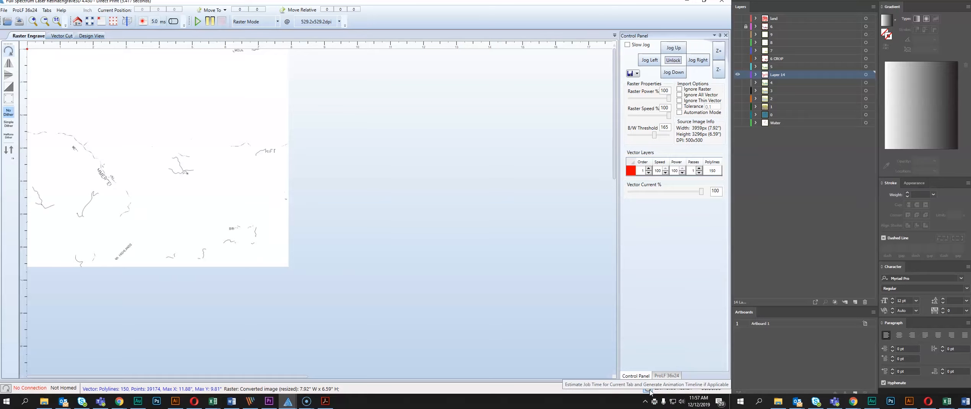
{"action": "left_click", "coordinate": [337, 21]}
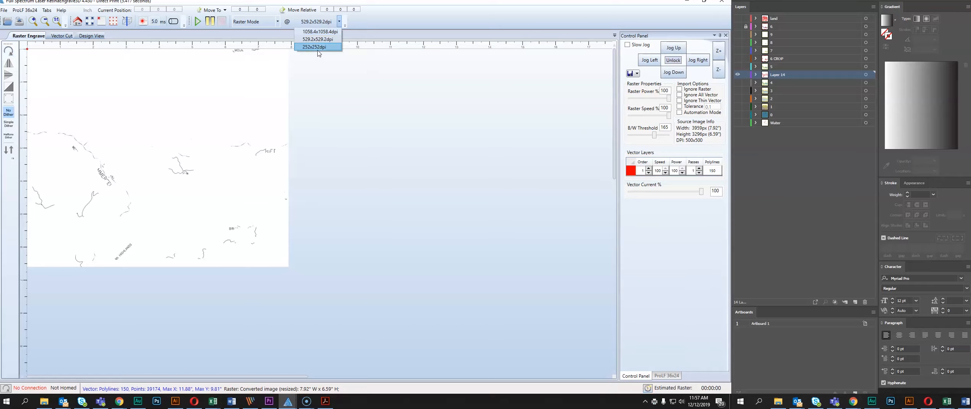
{"action": "left_click", "coordinate": [318, 50]}
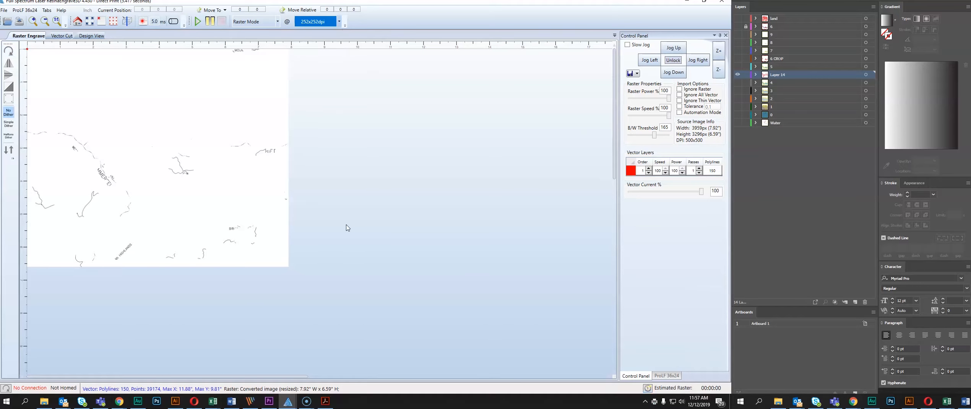
{"action": "left_click", "coordinate": [318, 225]}
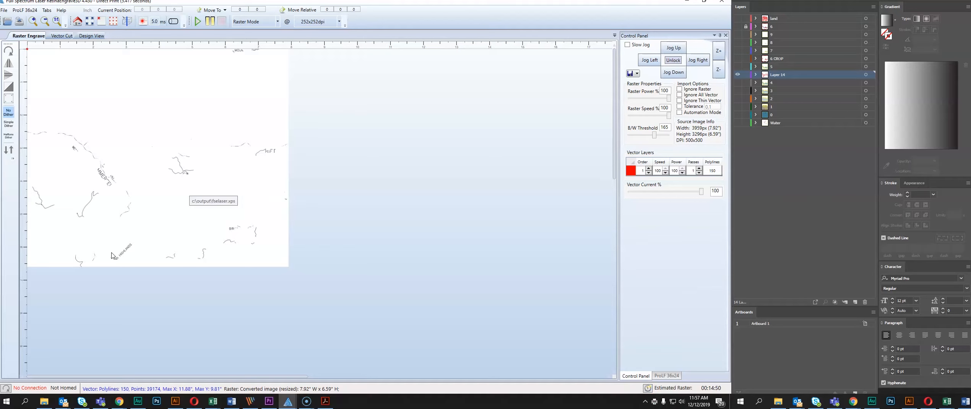
Examine the vector cut paths of the imported map and return to Illustrator
{"action": "left_click", "coordinate": [61, 38]}
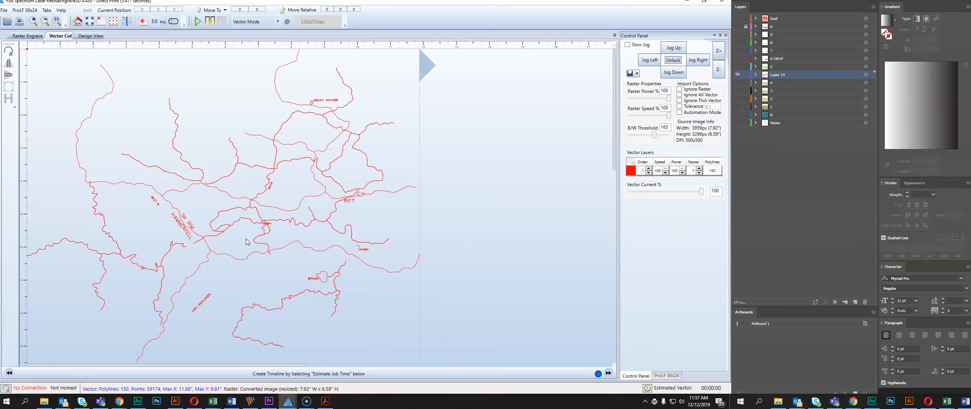
{"action": "scroll", "coordinate": [263, 252], "scroll_direction": "down", "scroll_amount": 1}
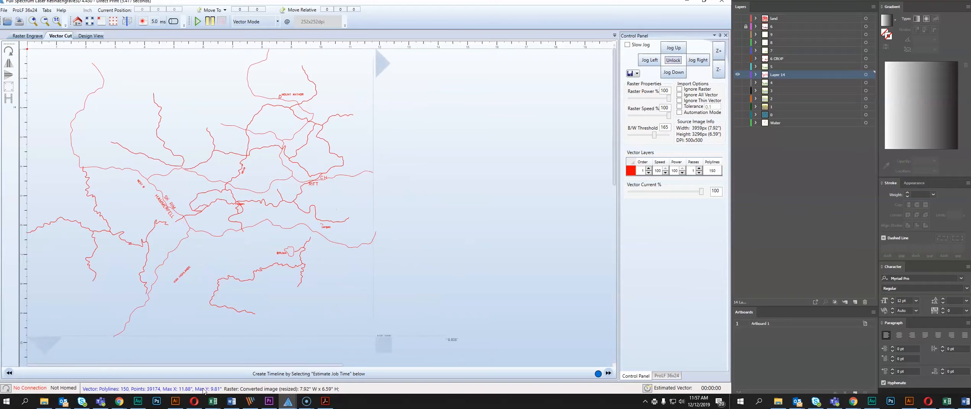
{"action": "left_click", "coordinate": [176, 401]}
Flatten the transparency of the clipped roads group with the balance fully on vectors and conversion of strokes to outlines turned off
{"action": "left_click", "coordinate": [283, 143]}
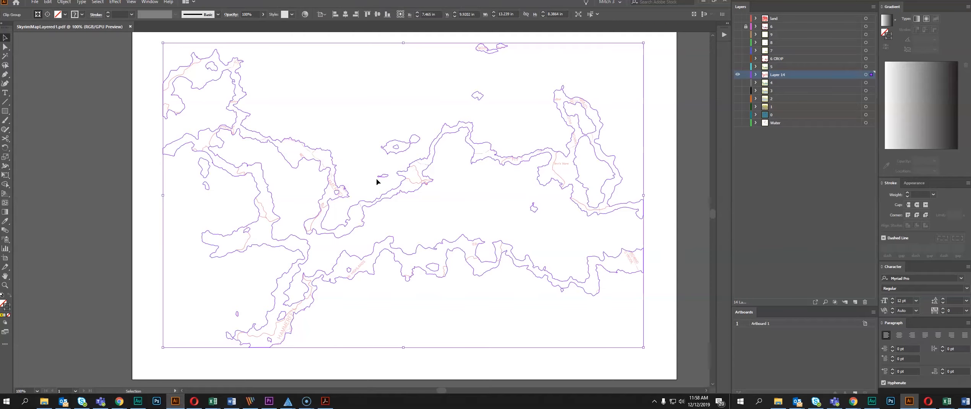
{"action": "key", "text": "alt+o"}
{"action": "mouse_move", "coordinate": [106, 266]}
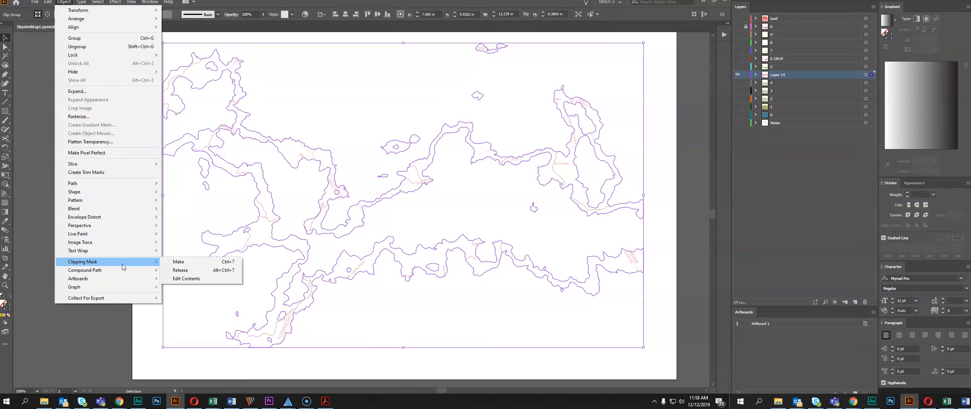
{"action": "left_click", "coordinate": [102, 142]}
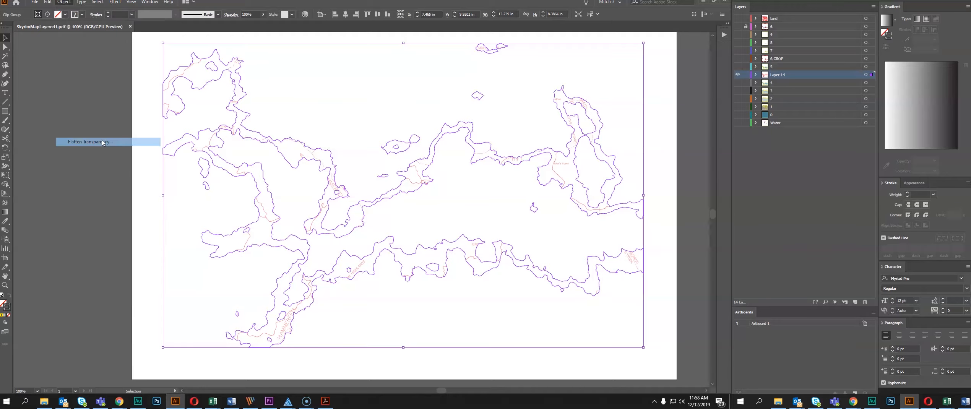
{"action": "left_click_drag", "start_coordinate": [401, 139], "coordinate": [416, 139]}
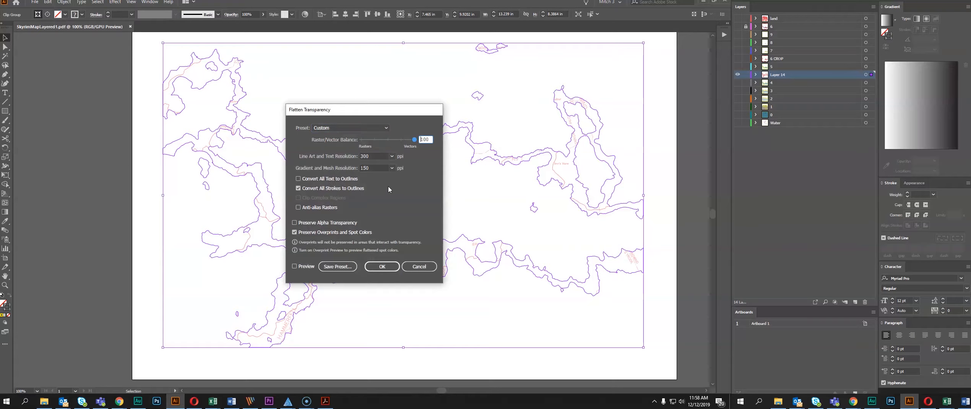
{"action": "left_click", "coordinate": [328, 189]}
{"action": "left_click", "coordinate": [384, 266]}
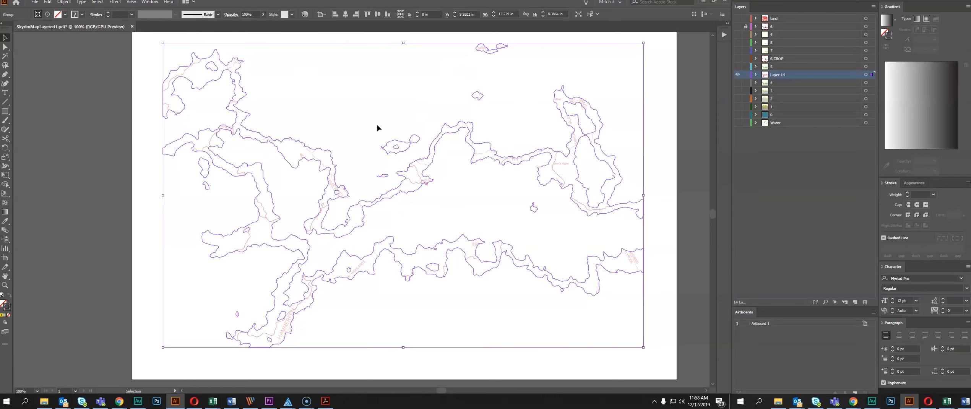
Reduce the flattened roads, labels and band shapes to plain outline paths trimmed at the band edges
{"action": "left_click", "coordinate": [360, 177]}
{"action": "left_click", "coordinate": [420, 182]}
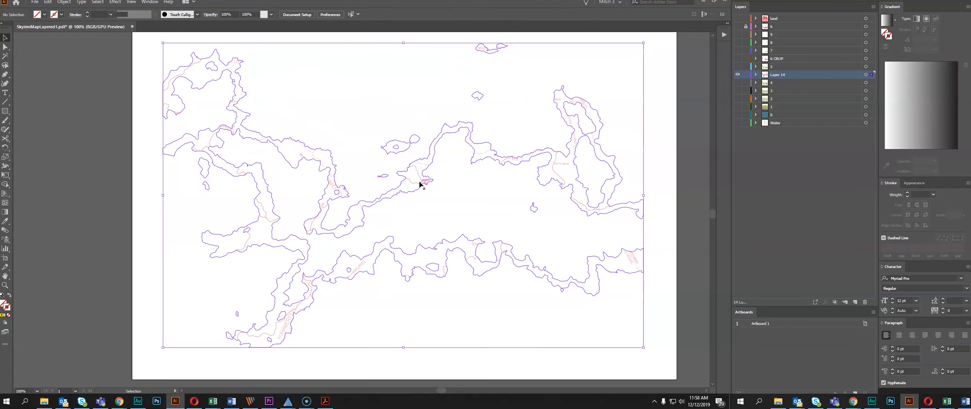
{"action": "left_click", "coordinate": [362, 137]}
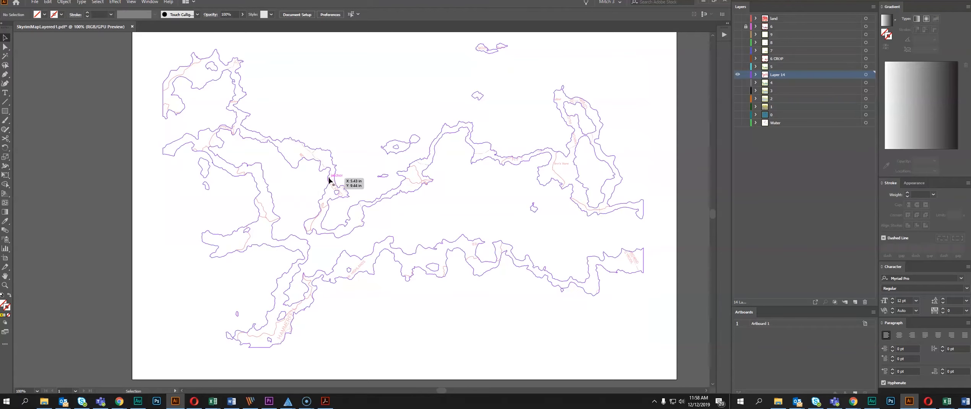
{"action": "left_click", "coordinate": [423, 183]}
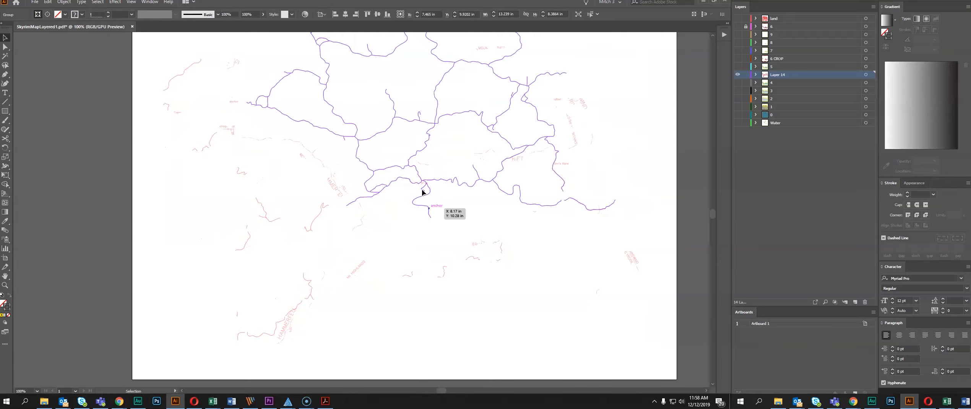
{"action": "key", "text": "ctrl+shift+a"}
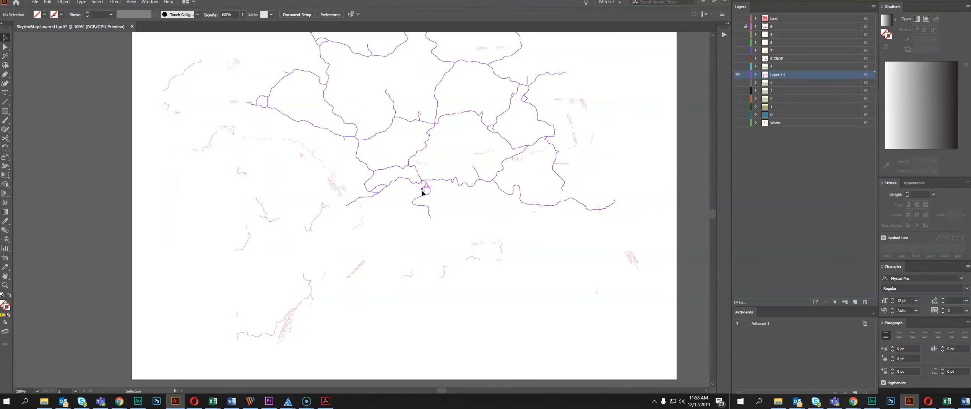
{"action": "left_click", "coordinate": [362, 208]}
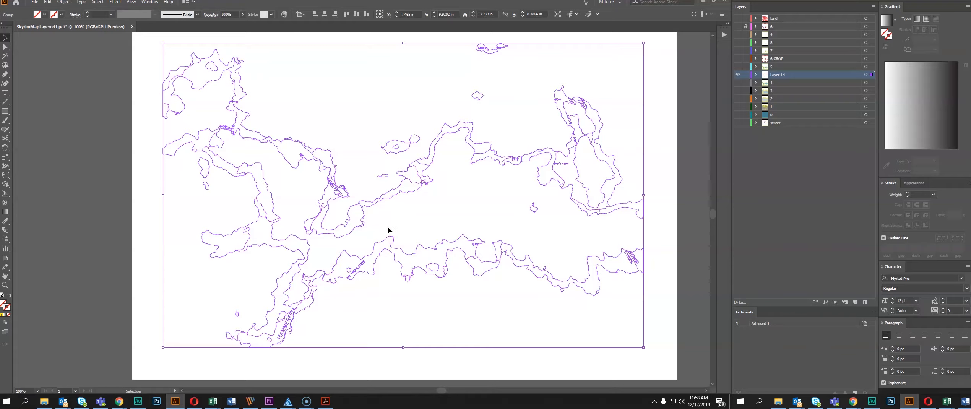
{"action": "left_click", "coordinate": [343, 126]}
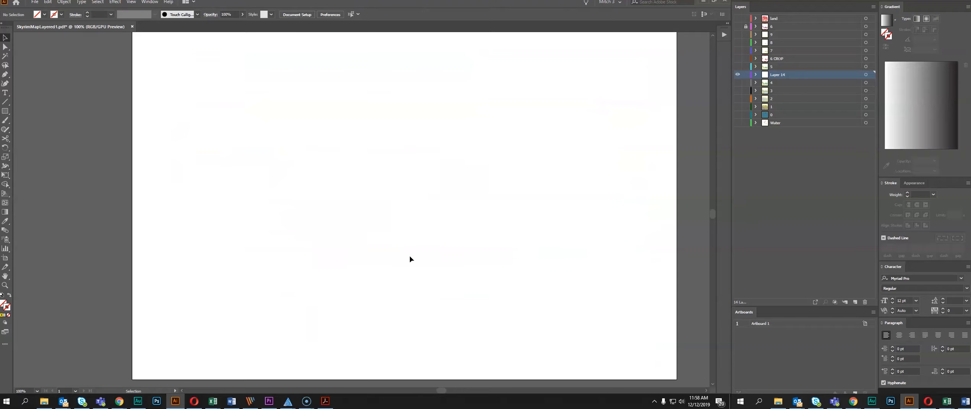
Apply a red 0.25 pt stroke to all the trimmed paths in Layer 14
{"action": "key", "text": "ctrl+a"}
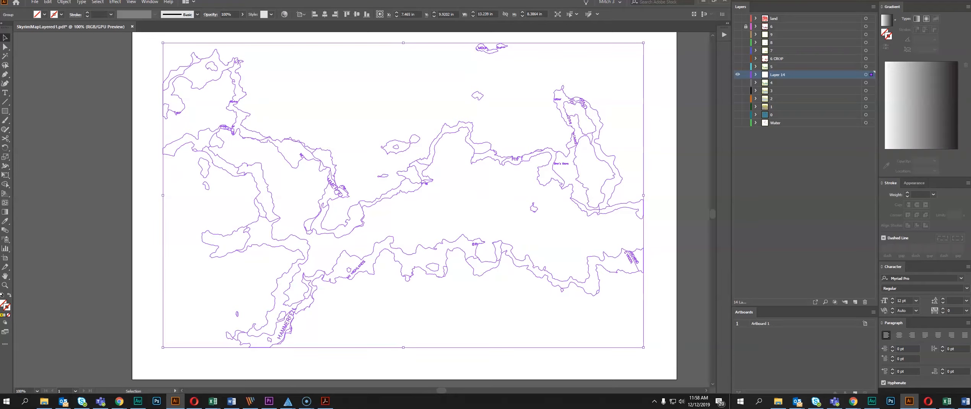
{"action": "left_click", "coordinate": [402, 99]}
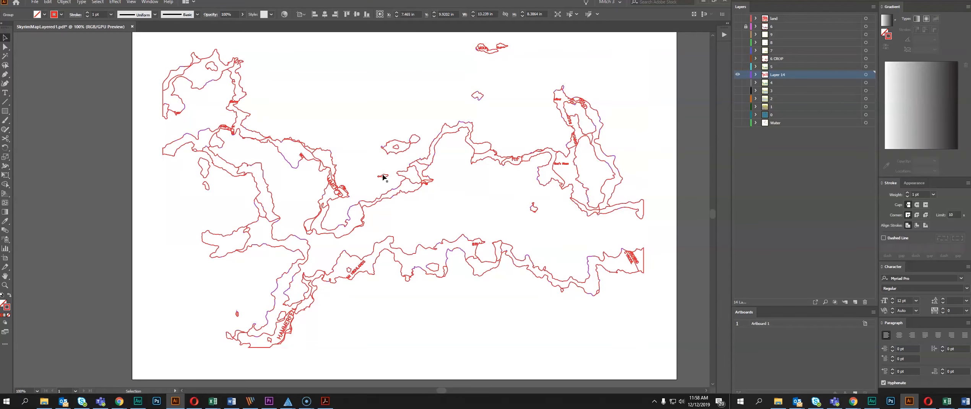
{"action": "key", "text": "ctrl+a"}
{"action": "left_click", "coordinate": [908, 197]}
{"action": "left_click", "coordinate": [412, 92]}
Ungroup the artwork and delete the band outline segments north of the lower HAMMERFELL label
{"action": "scroll", "coordinate": [352, 131], "scroll_direction": "up", "scroll_amount": 1}
{"action": "left_click_drag", "start_coordinate": [407, 186], "coordinate": [390, 128]}
{"action": "key", "text": "ctrl+a"}
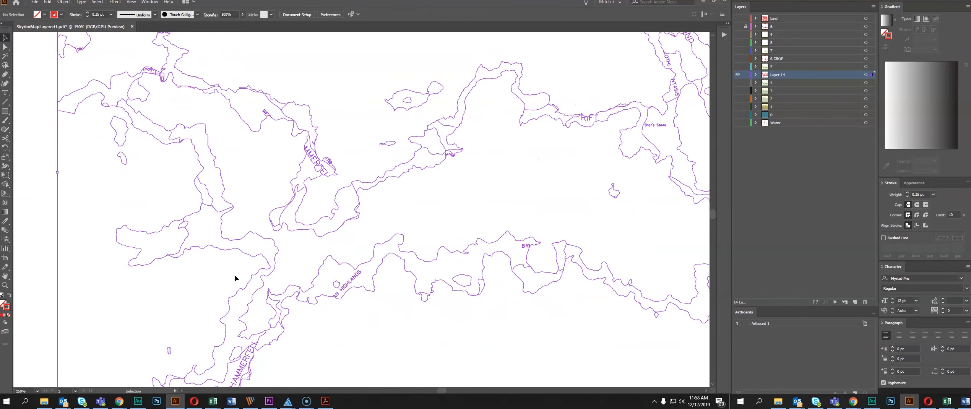
{"action": "key", "text": "ctrl+shift+g"}
{"action": "left_click", "coordinate": [262, 220]}
{"action": "left_click", "coordinate": [239, 248]}
{"action": "left_click_drag", "start_coordinate": [230, 378], "coordinate": [240, 257]}
{"action": "scroll", "coordinate": [241, 257], "scroll_direction": "up", "scroll_amount": 1}
{"action": "key", "text": "Delete"}
{"action": "scroll", "coordinate": [380, 124], "scroll_direction": "up", "scroll_amount": 3}
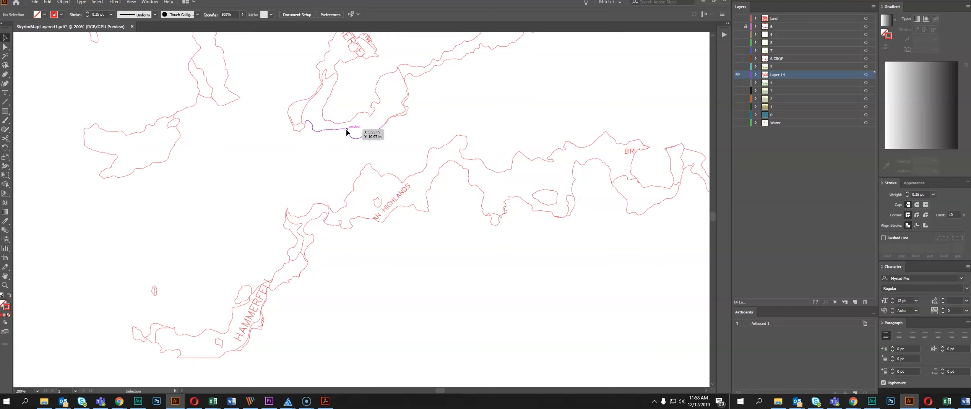
Delete further band outline segments south of the upper HAMMERFELL label and in the map's northwest corner
{"action": "left_click_drag", "start_coordinate": [397, 66], "coordinate": [269, 234]}
{"action": "key", "text": "Delete"}
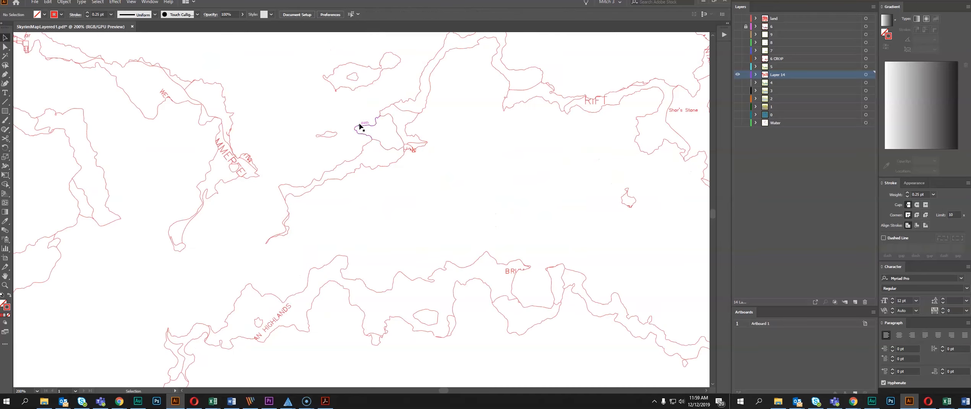
{"action": "left_click_drag", "start_coordinate": [190, 55], "coordinate": [368, 195]}
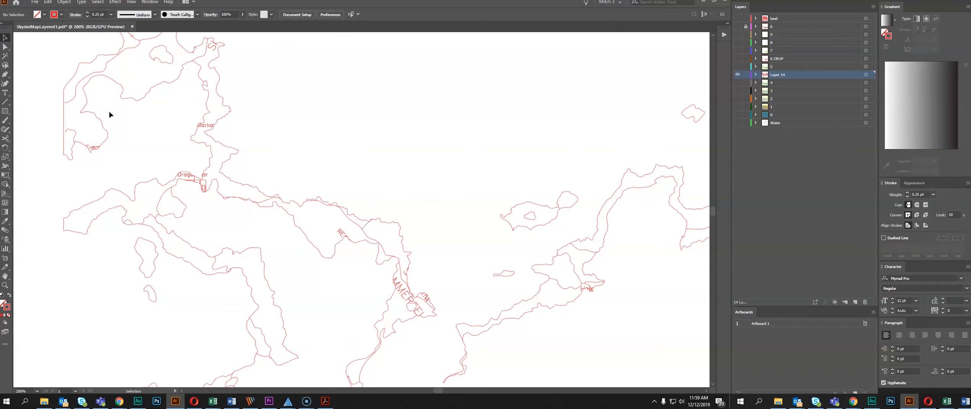
{"action": "left_click_drag", "start_coordinate": [145, 95], "coordinate": [141, 93]}
{"action": "key", "text": "Delete"}
Save the document as an Adobe PDF named SkyrimMapLayered2 with the Illustrator Default preset
{"action": "scroll", "coordinate": [370, 187], "scroll_direction": "down", "scroll_amount": 4}
{"action": "left_click_drag", "start_coordinate": [420, 198], "coordinate": [306, 179]}
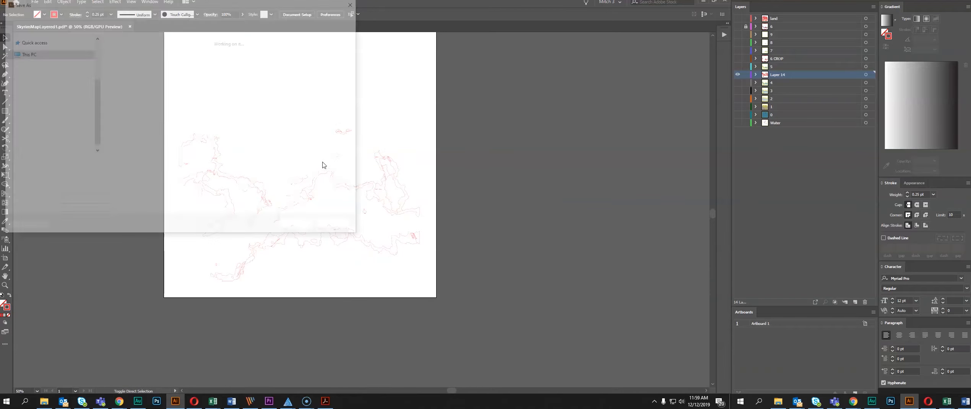
{"action": "left_click", "coordinate": [103, 165]}
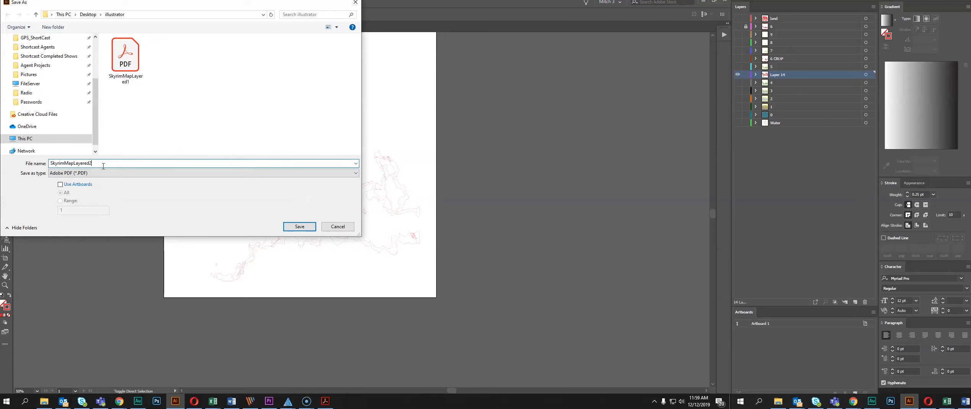
{"action": "left_click", "coordinate": [299, 225]}
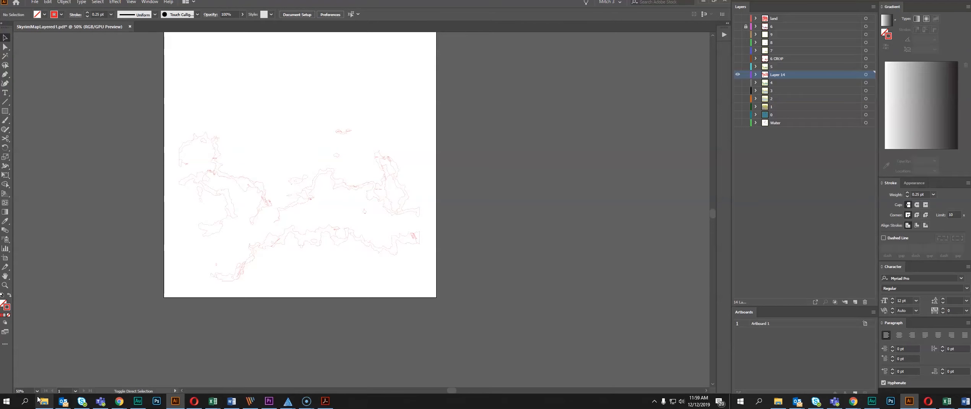
{"action": "left_click", "coordinate": [42, 401]}
{"action": "left_click", "coordinate": [364, 83]}
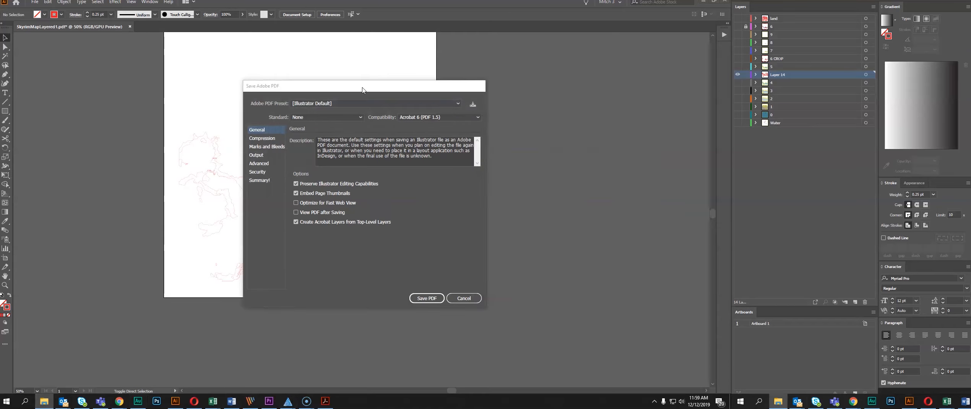
{"action": "left_click", "coordinate": [427, 298]}
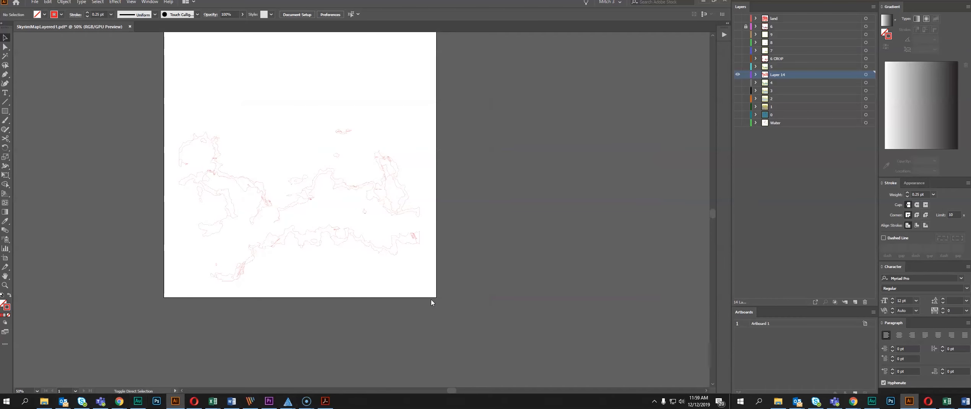
Open SkyrimMapLayered2 in Acrobat and print it at actual size with the Full Spectrum Engineering Driver
{"action": "left_click", "coordinate": [44, 401]}
{"action": "left_click", "coordinate": [444, 259]}
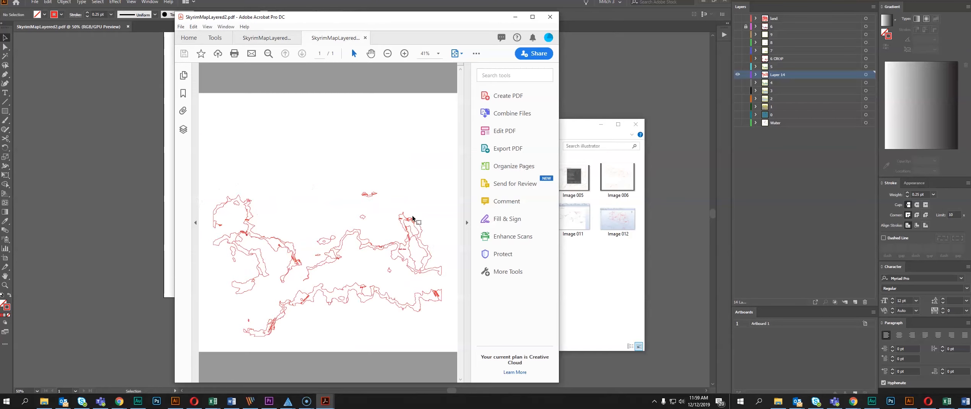
{"action": "key", "text": "ctrl+p"}
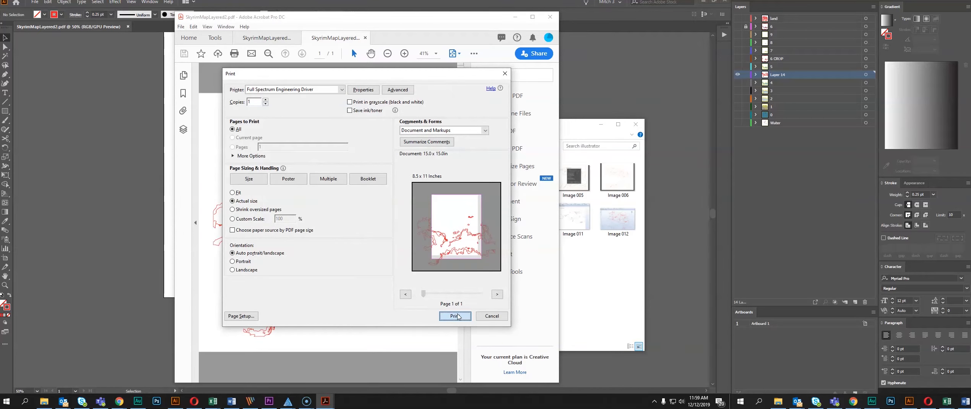
{"action": "left_click", "coordinate": [456, 316]}
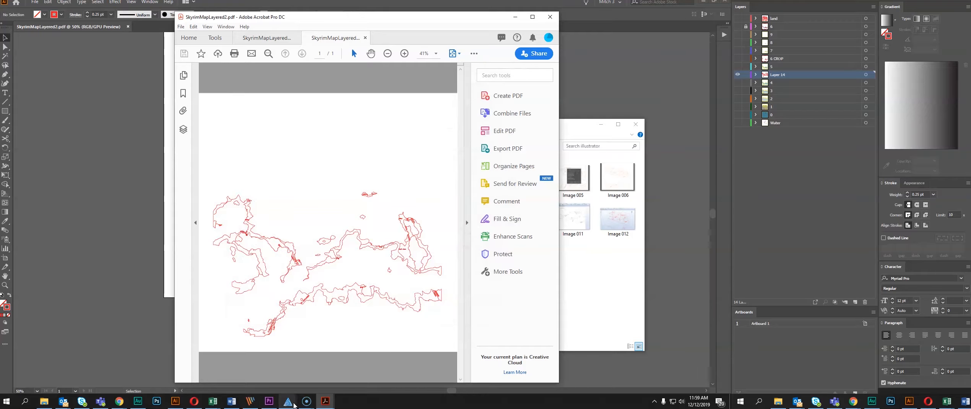
Switch to the RetinaEngrave laser software, inspect the imported vector paths and estimate the job time
{"action": "left_click", "coordinate": [294, 405]}
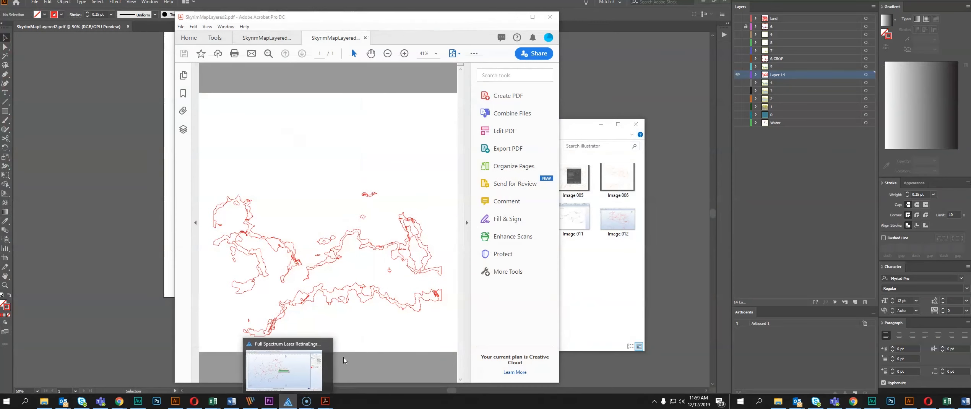
{"action": "left_click", "coordinate": [296, 383]}
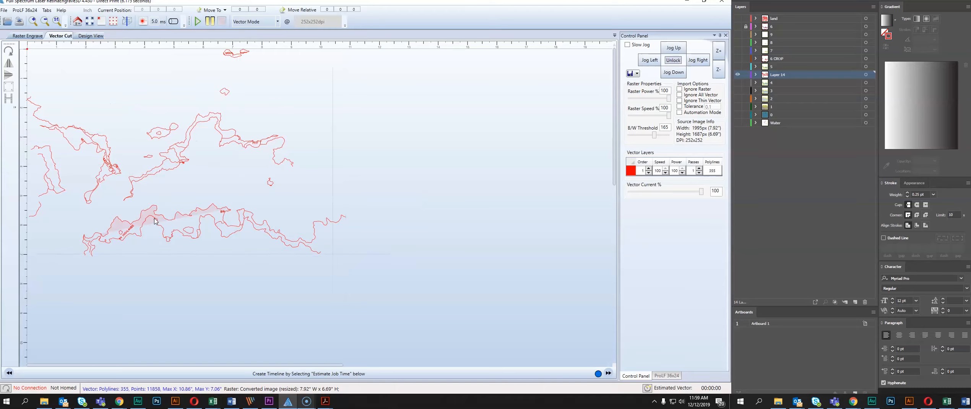
{"action": "left_click", "coordinate": [647, 388]}
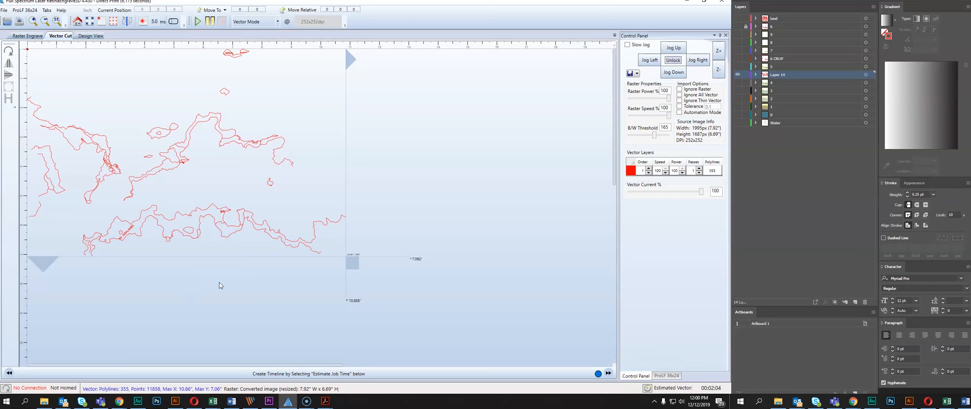
Return to Illustrator and undo the trimming of Layer 14 back to the full roads, labels and blue terrain shape
{"action": "left_click", "coordinate": [176, 401]}
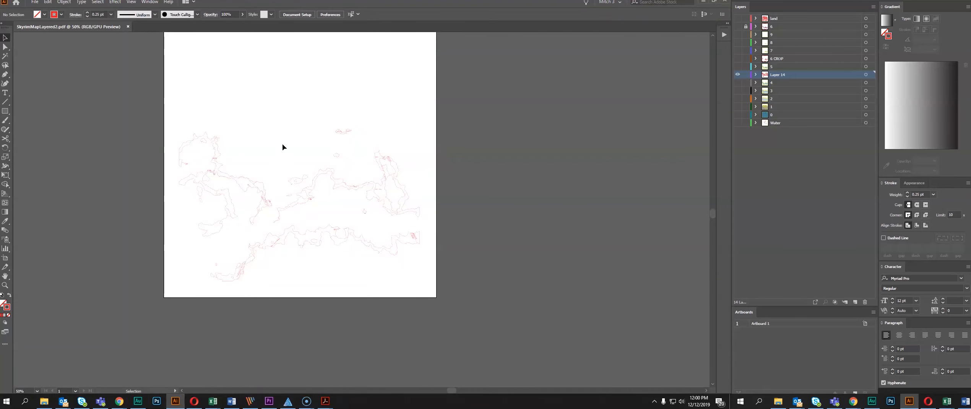
{"action": "key", "text": "ctrl+a"}
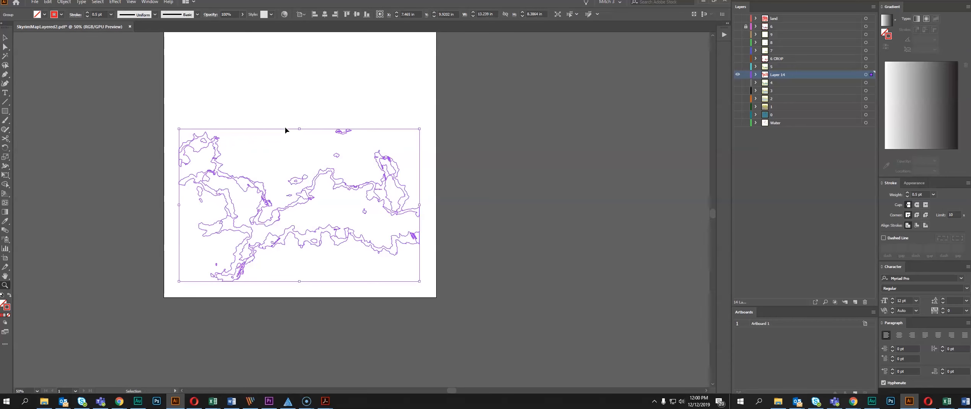
{"action": "key", "text": "ctrl+z"}
{"action": "key", "text": "ctrl+z"}
Make a clipping mask from the blue terrain shape over the roads and labels, accepting the complex mask
{"action": "left_click", "coordinate": [325, 205]}
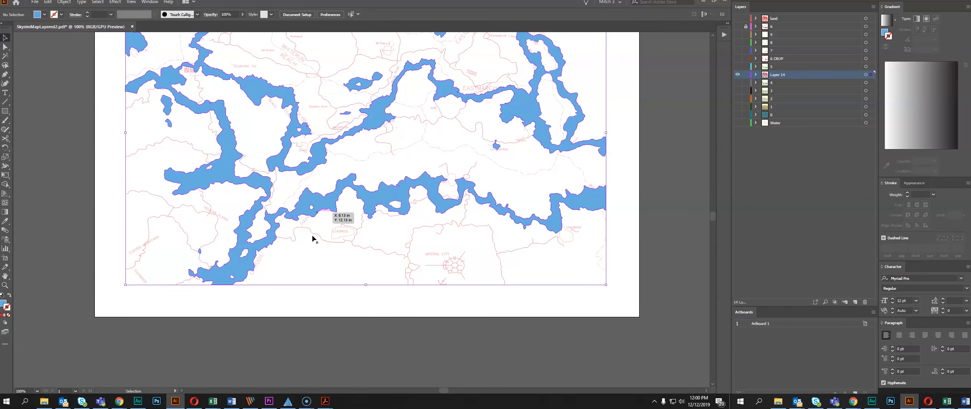
{"action": "left_click", "coordinate": [312, 233], "text": "shift"}
{"action": "key", "text": "ctrl+7"}
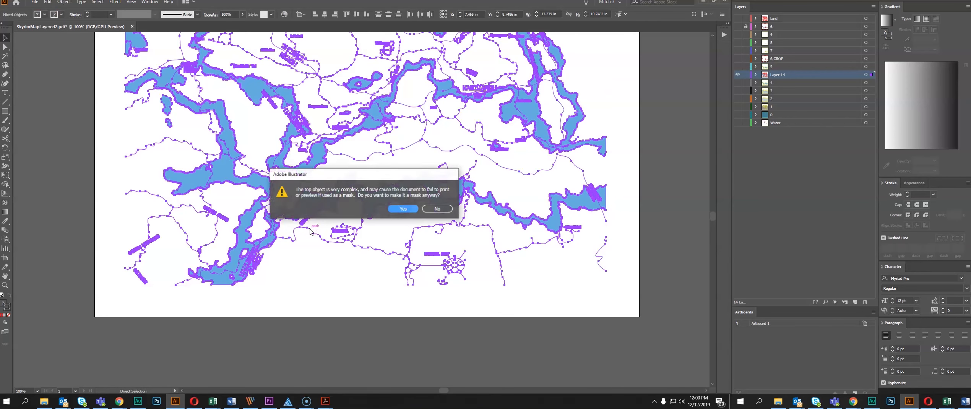
{"action": "left_click", "coordinate": [401, 209]}
{"action": "left_click", "coordinate": [336, 275]}
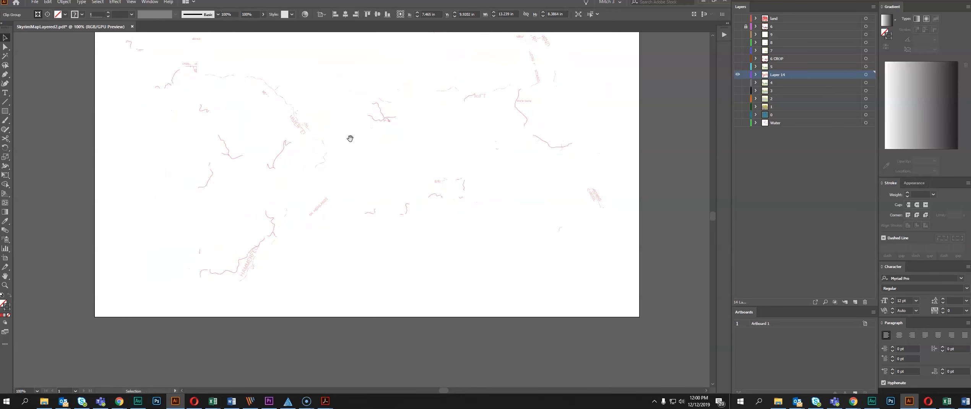
Flatten the transparency of the clipped roads and labels group on Layer 14
{"action": "left_click_drag", "start_coordinate": [349, 139], "coordinate": [300, 219]}
{"action": "scroll", "coordinate": [232, 171], "scroll_direction": "up", "scroll_amount": 1}
{"action": "left_click_drag", "start_coordinate": [232, 171], "coordinate": [307, 147]}
{"action": "left_click", "coordinate": [329, 193]}
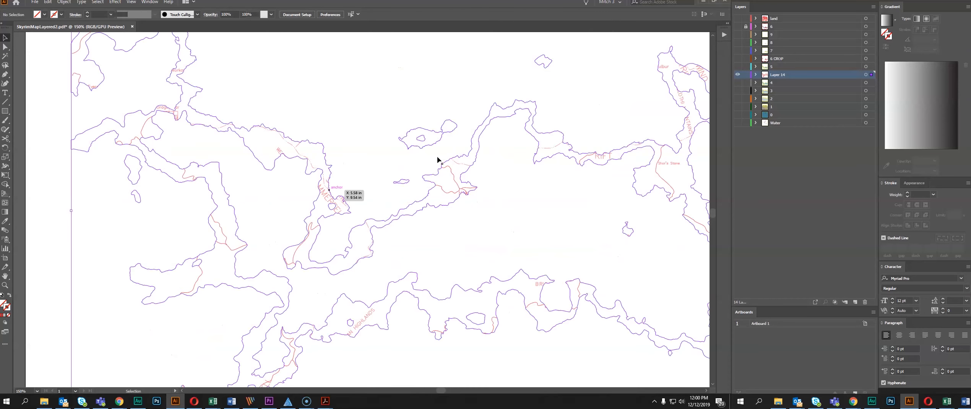
{"action": "left_click", "coordinate": [64, 2]}
{"action": "left_click", "coordinate": [109, 143]}
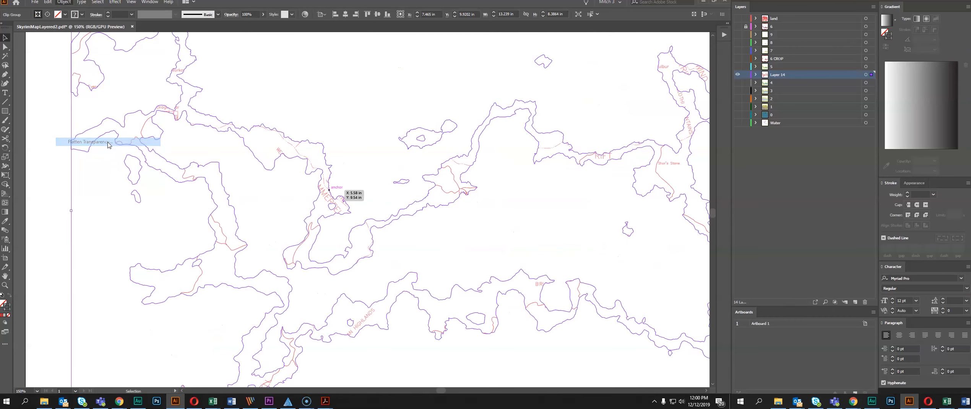
{"action": "left_click", "coordinate": [304, 189]}
{"action": "left_click", "coordinate": [382, 266]}
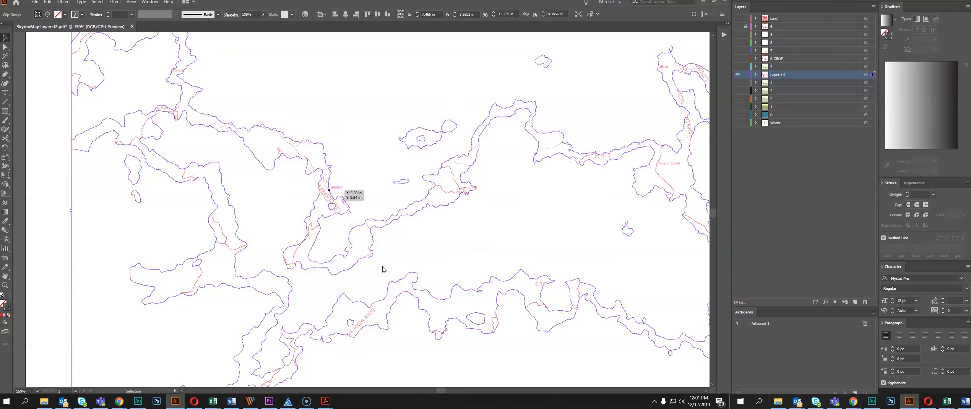
{"action": "left_click", "coordinate": [488, 261]}
{"action": "left_click_drag", "start_coordinate": [489, 261], "coordinate": [369, 225]}
{"action": "left_click", "coordinate": [336, 146]}
{"action": "scroll", "coordinate": [336, 147], "scroll_direction": "down", "scroll_amount": 2}
{"action": "scroll", "coordinate": [379, 168], "scroll_direction": "up", "scroll_amount": 2}
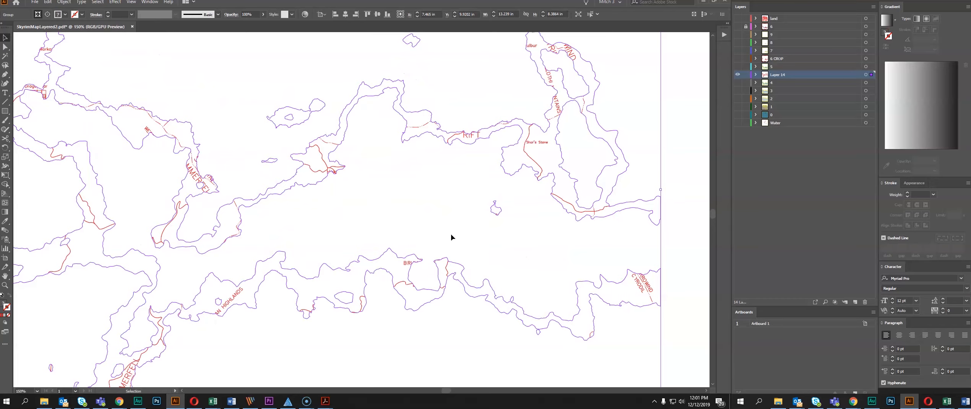
{"action": "left_click", "coordinate": [421, 227]}
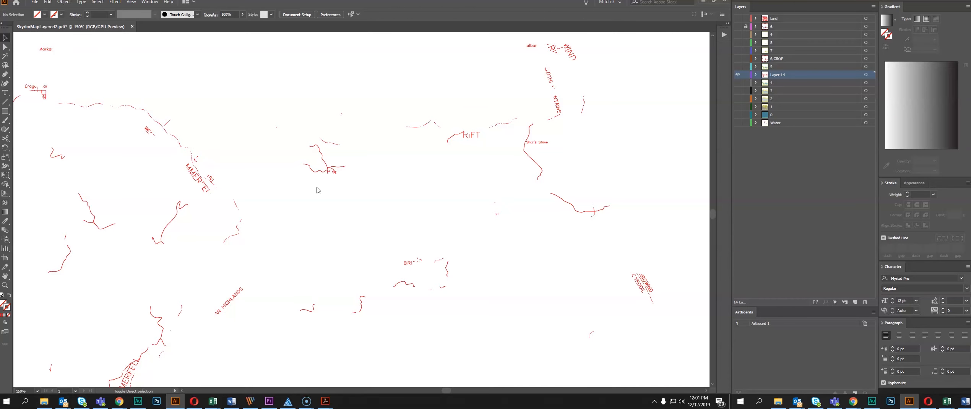
Save the document as an Adobe PDF named SkyrimMapLayered3
{"action": "key", "text": "ctrl+shift+s"}
{"action": "left_click", "coordinate": [111, 166]}
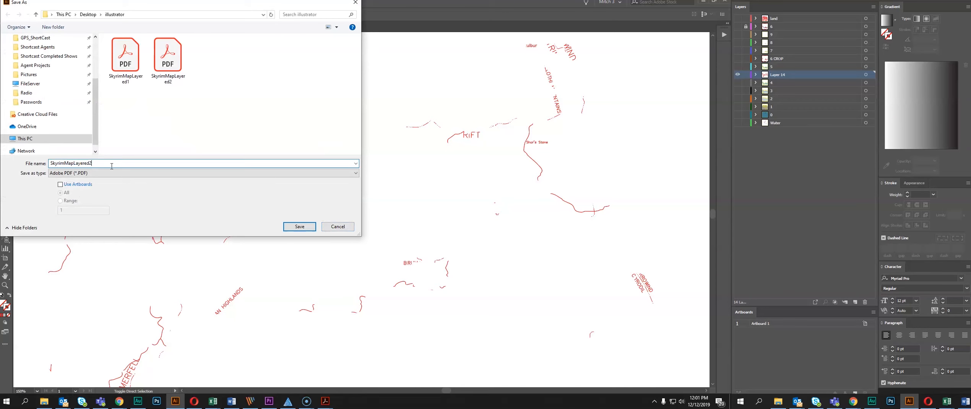
{"action": "key", "text": "BackSpace"}
{"action": "type", "text": "3"}
{"action": "left_click", "coordinate": [292, 229]}
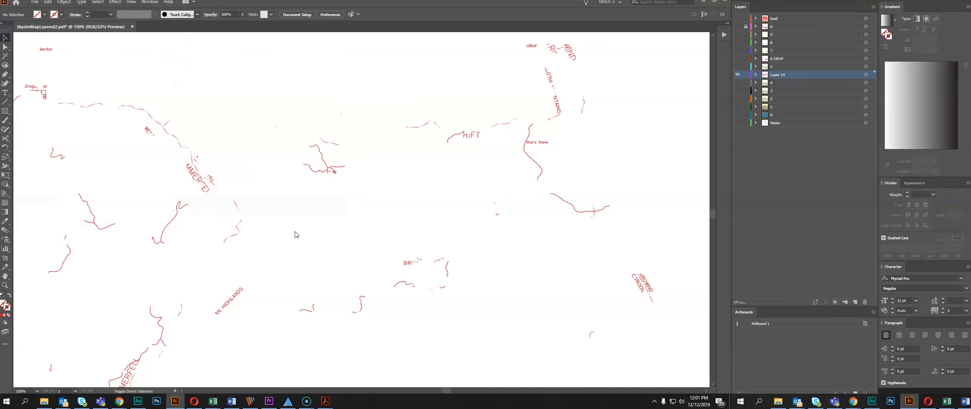
{"action": "left_click", "coordinate": [426, 304]}
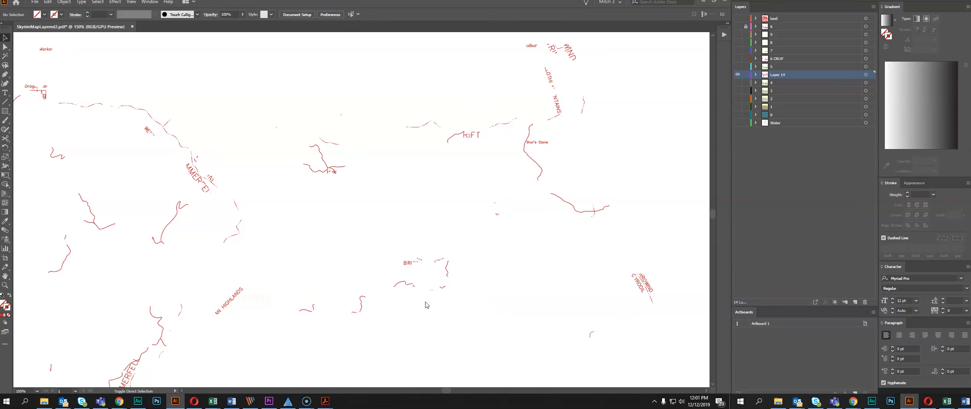
Open SkyrimMapLayered3 in Acrobat and print it at actual size with the Full Spectrum Engineering Driver
{"action": "left_click", "coordinate": [44, 402]}
{"action": "double_click", "coordinate": [473, 265]}
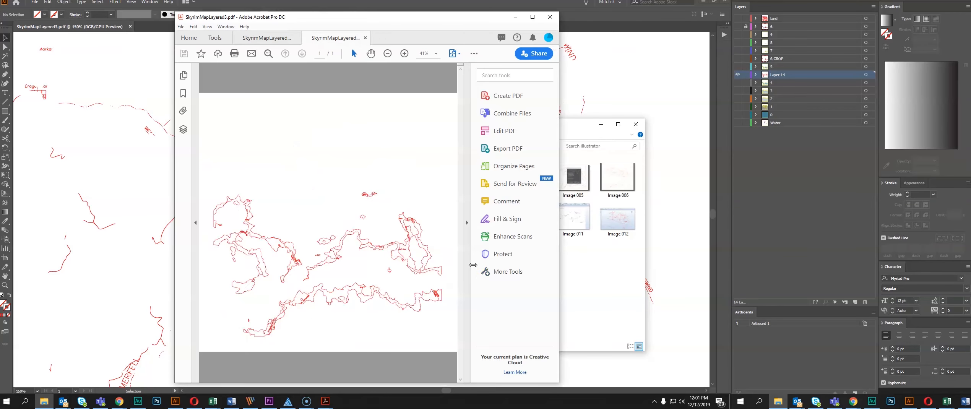
{"action": "key", "text": "ctrl+p"}
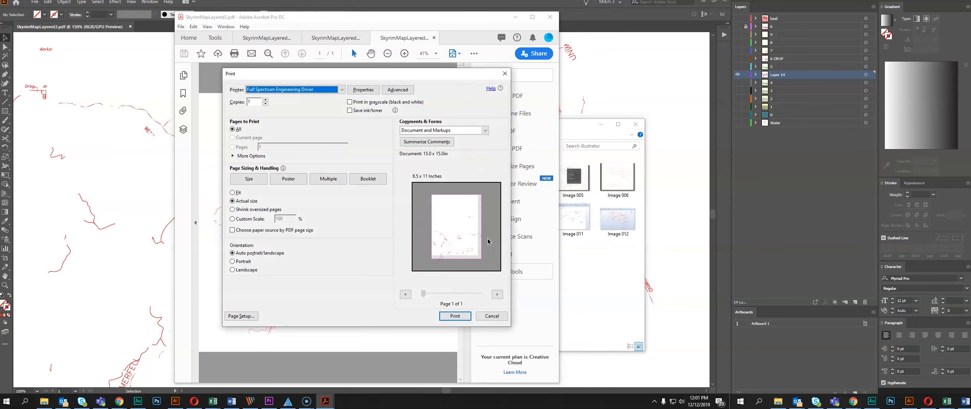
{"action": "left_click", "coordinate": [457, 318]}
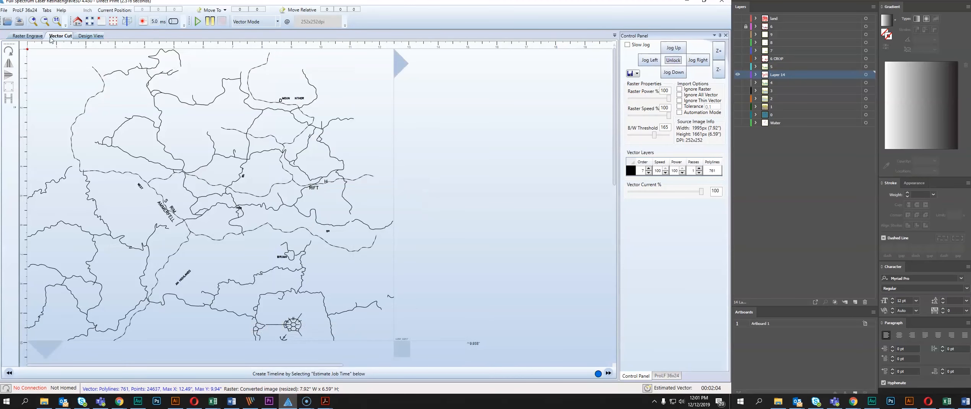
Examine the printed map's road and label vectors in RetinaEngrave's Vector Cut view
{"action": "left_click", "coordinate": [32, 37]}
{"action": "left_click", "coordinate": [58, 38]}
{"action": "scroll", "coordinate": [274, 192], "scroll_direction": "up", "scroll_amount": 4}
{"action": "scroll", "coordinate": [266, 190], "scroll_direction": "down", "scroll_amount": 3}
{"action": "scroll", "coordinate": [236, 205], "scroll_direction": "up", "scroll_amount": 3}
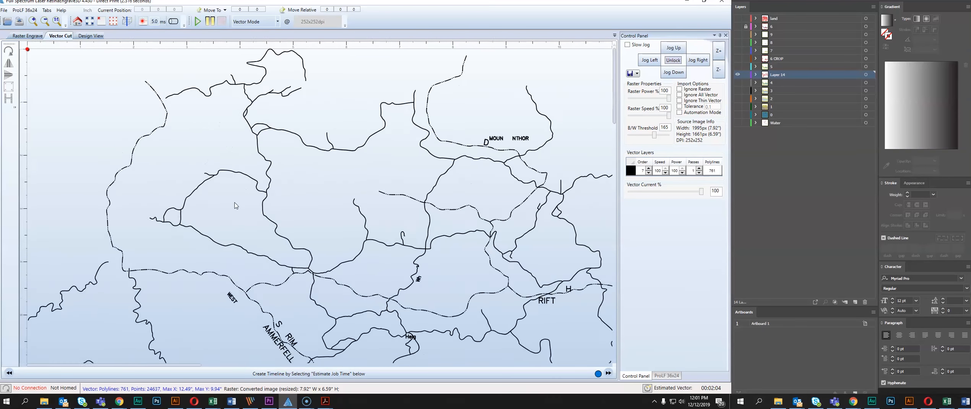
{"action": "scroll", "coordinate": [236, 205], "scroll_direction": "down", "scroll_amount": 3}
Return to Illustrator and delete the invisible terrain outline paths from Layer 14
{"action": "left_click", "coordinate": [176, 401]}
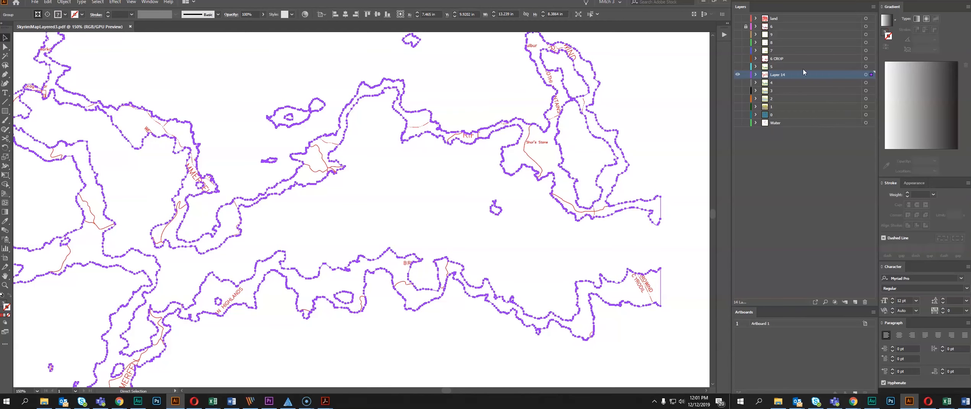
{"action": "key", "text": "Delete"}
{"action": "scroll", "coordinate": [435, 180], "scroll_direction": "down", "scroll_amount": 3}
{"action": "scroll", "coordinate": [399, 181], "scroll_direction": "up", "scroll_amount": 3}
{"action": "left_click", "coordinate": [433, 196]}
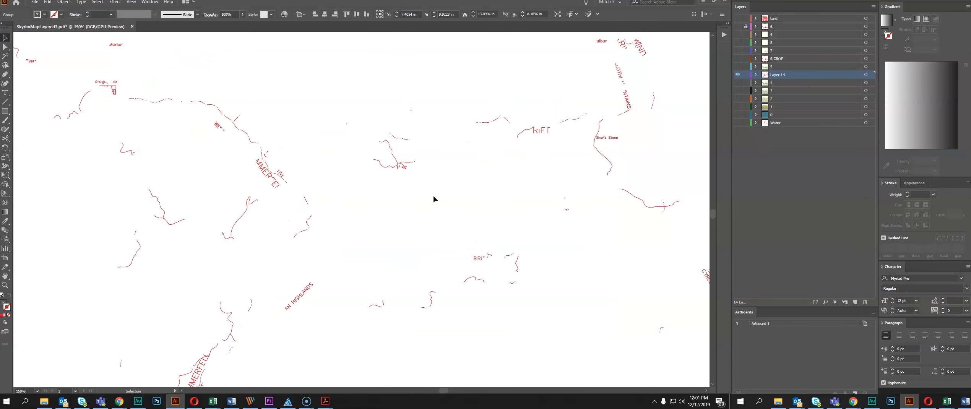
Examine the clipped HAMMERFELL lettering and nearby dashed road up close to check how their shapes are built
{"action": "left_click", "coordinate": [273, 175]}
{"action": "scroll", "coordinate": [200, 176], "scroll_direction": "up", "scroll_amount": 10}
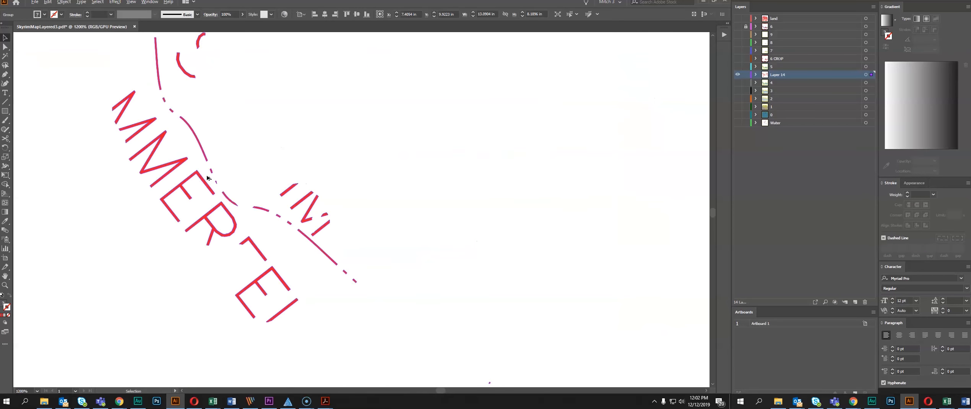
{"action": "scroll", "coordinate": [207, 179], "scroll_direction": "down", "scroll_amount": 1}
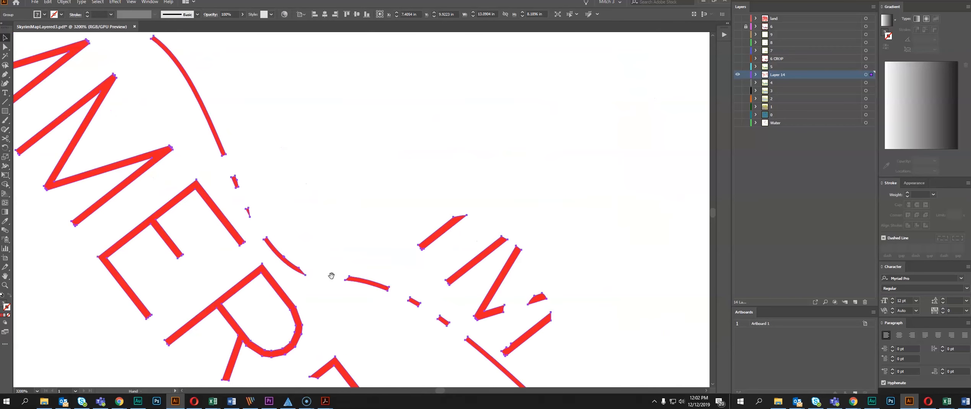
{"action": "left_click_drag", "start_coordinate": [331, 276], "coordinate": [388, 155]}
{"action": "key", "text": "ctrl+shift+a"}
{"action": "scroll", "coordinate": [232, 216], "scroll_direction": "up", "scroll_amount": 2}
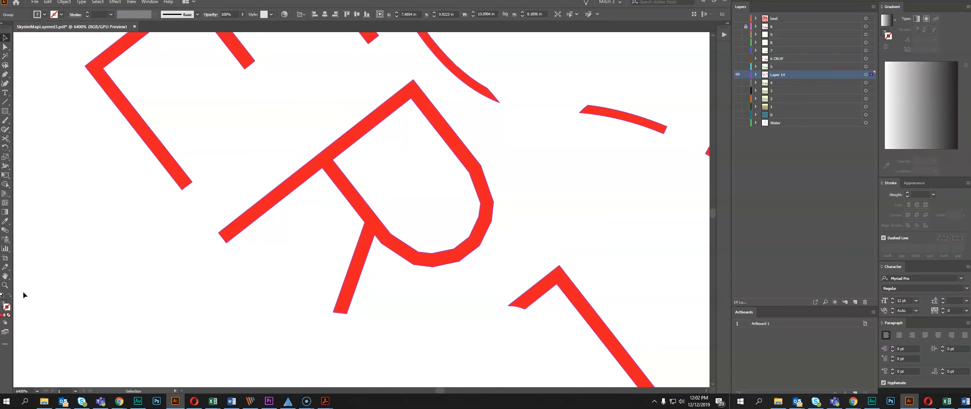
{"action": "scroll", "coordinate": [403, 272], "scroll_direction": "down", "scroll_amount": 5}
{"action": "scroll", "coordinate": [322, 282], "scroll_direction": "down", "scroll_amount": 3}
{"action": "left_click_drag", "start_coordinate": [642, 321], "coordinate": [238, 208]}
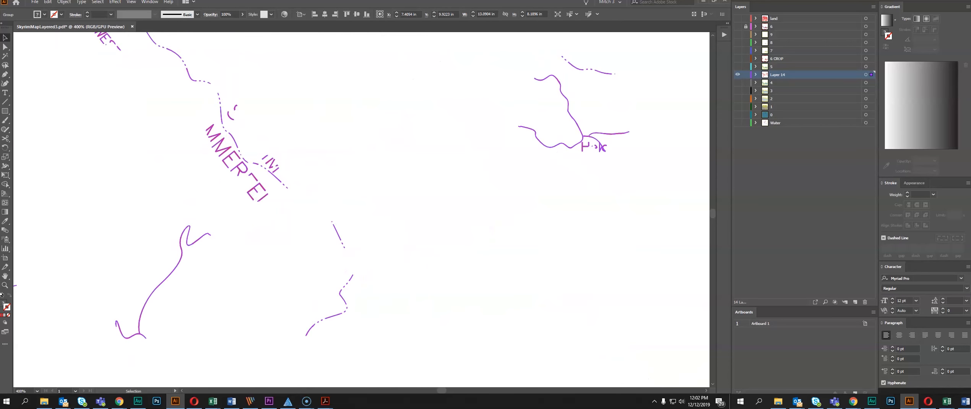
Remove the fill from the remaining roads and labels and give them a red 0.25 pt stroke
{"action": "left_click", "coordinate": [9, 315]}
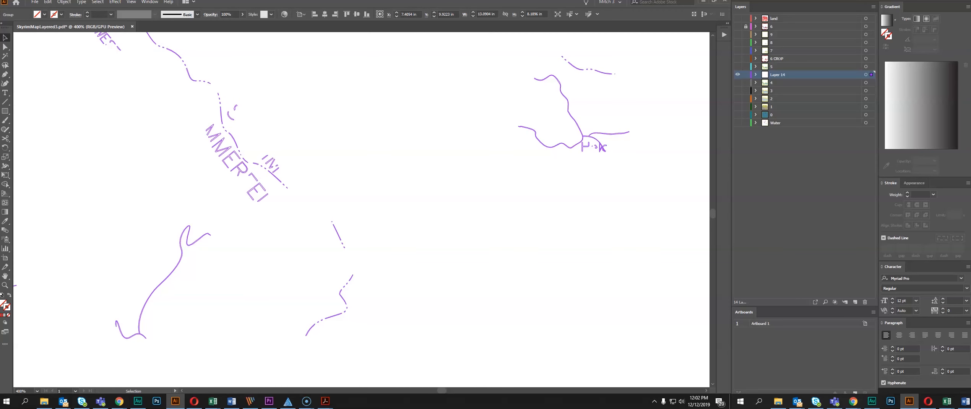
{"action": "left_click", "coordinate": [908, 193]}
{"action": "left_click", "coordinate": [908, 197]}
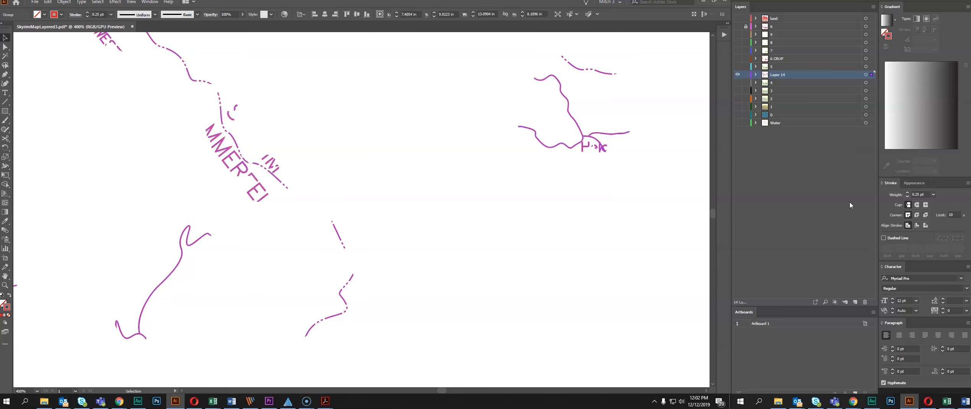
{"action": "left_click", "coordinate": [214, 154]}
{"action": "scroll", "coordinate": [274, 178], "scroll_direction": "up", "scroll_amount": 5}
{"action": "scroll", "coordinate": [230, 182], "scroll_direction": "down", "scroll_amount": 5}
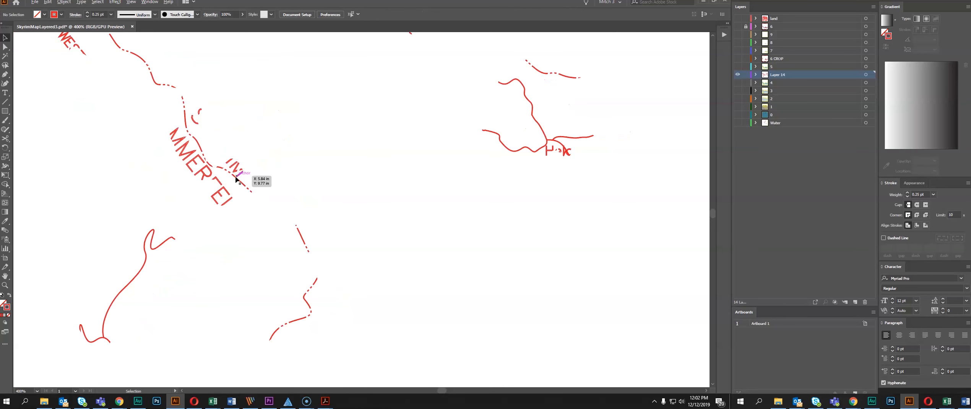
{"action": "scroll", "coordinate": [262, 172], "scroll_direction": "up", "scroll_amount": 6}
{"action": "scroll", "coordinate": [339, 176], "scroll_direction": "down", "scroll_amount": 10}
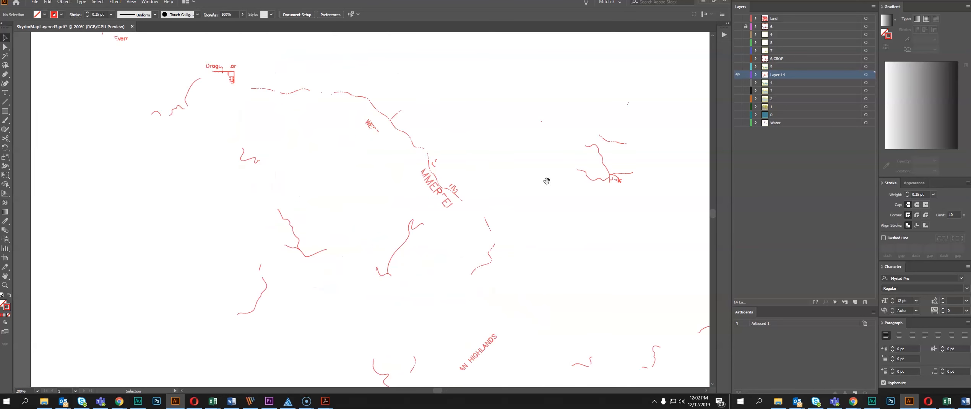
{"action": "left_click_drag", "start_coordinate": [447, 208], "coordinate": [447, 221]}
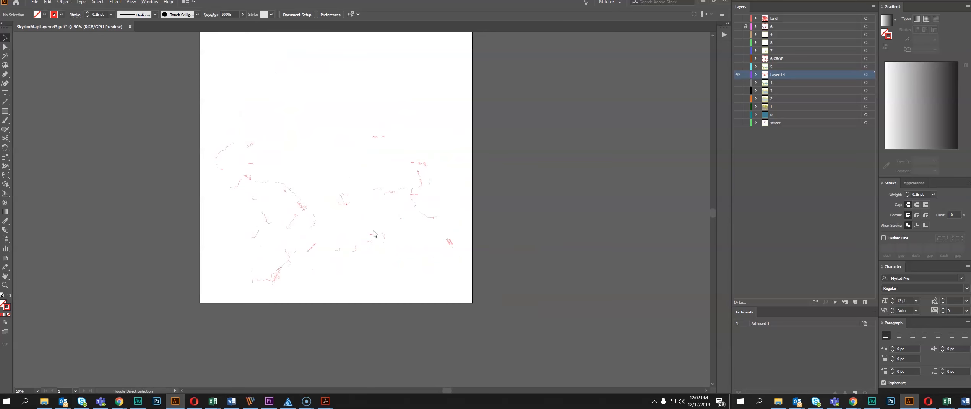
Save the map as a new Adobe PDF named SkyrimMapLayered4 in the illustrator folder
{"action": "key", "text": "ctrl+shift+s"}
{"action": "left_click", "coordinate": [213, 56]}
{"action": "left_click", "coordinate": [117, 163]}
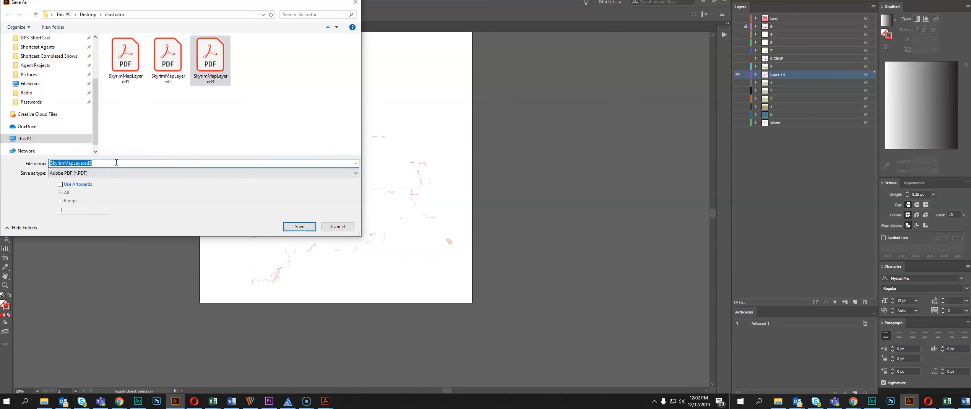
{"action": "key", "text": "End"}
{"action": "key", "text": "BackSpace"}
{"action": "type", "text": "4"}
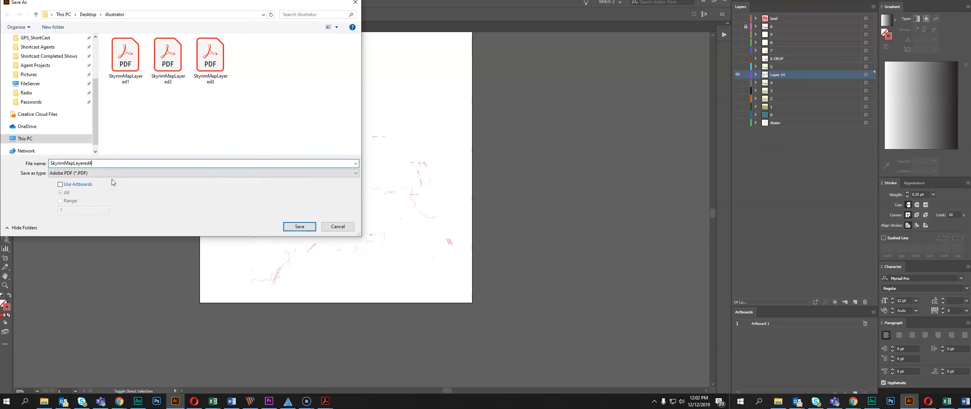
{"action": "left_click", "coordinate": [287, 226]}
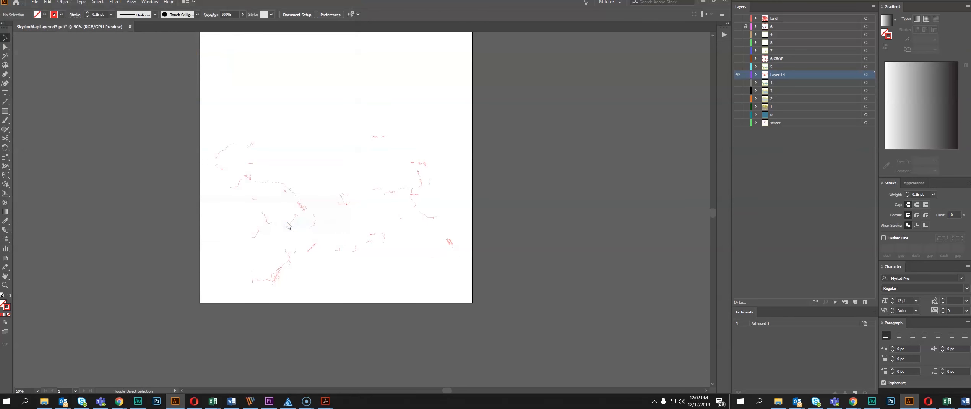
Print the stroked roads and labels to RetinaEngrave and estimate the vector job time in the Vector Cut view
{"action": "key", "text": "ctrl+p"}
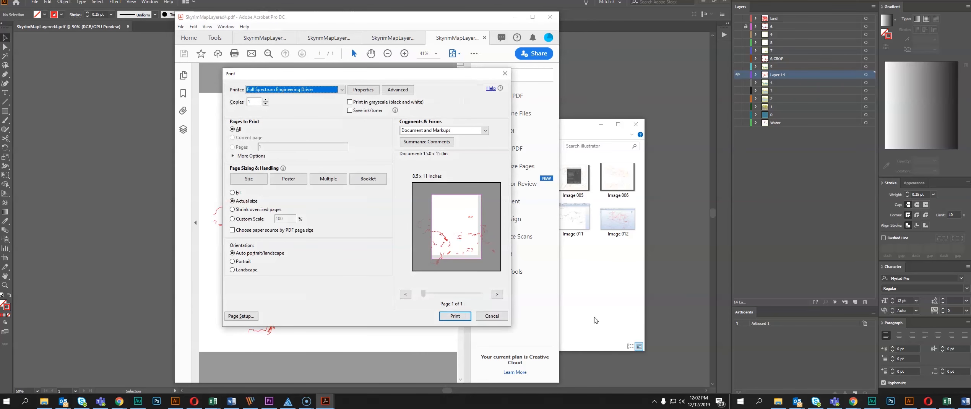
{"action": "left_click", "coordinate": [454, 316]}
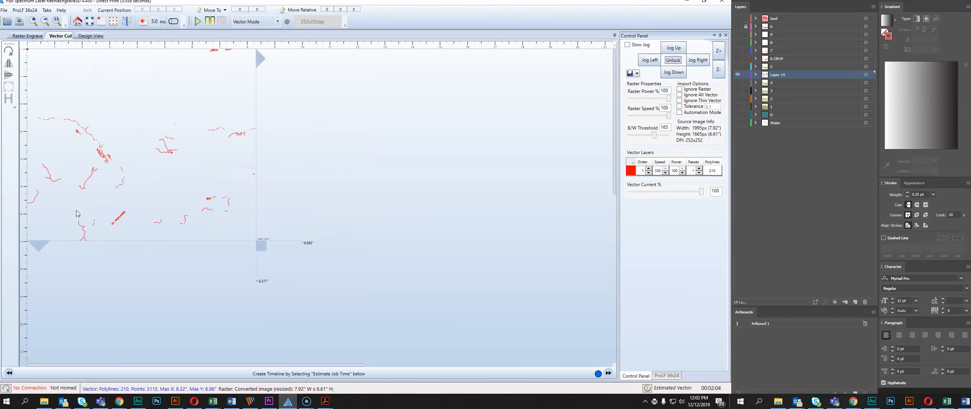
{"action": "scroll", "coordinate": [176, 148], "scroll_direction": "down", "scroll_amount": 3}
{"action": "left_click", "coordinate": [646, 388]}
{"action": "scroll", "coordinate": [143, 145], "scroll_direction": "up", "scroll_amount": 3}
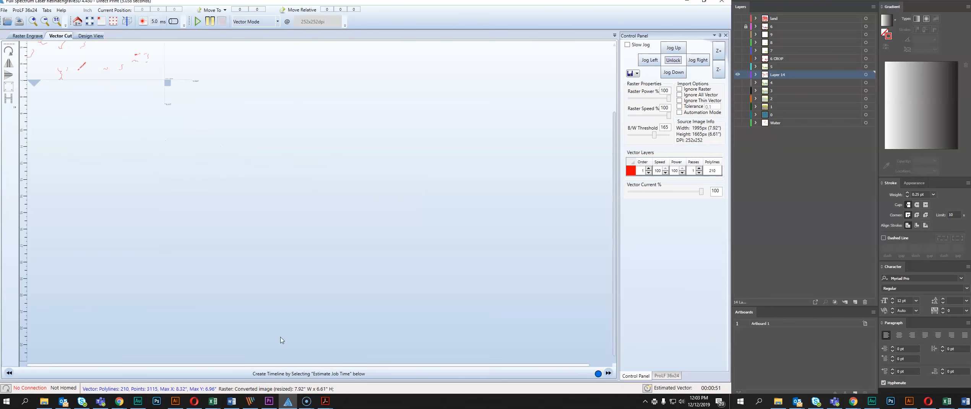
{"action": "scroll", "coordinate": [93, 112], "scroll_direction": "up", "scroll_amount": 3}
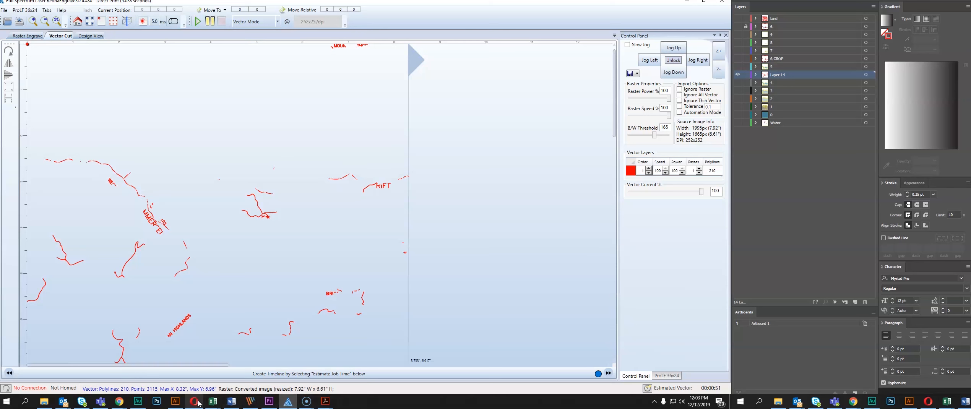
Return to Illustrator and examine the outlines of the dashed road and nearby lettering up close
{"action": "mouse_move", "coordinate": [199, 407]}
{"action": "left_click", "coordinate": [175, 401]}
{"action": "scroll", "coordinate": [274, 233], "scroll_direction": "up", "scroll_amount": 4}
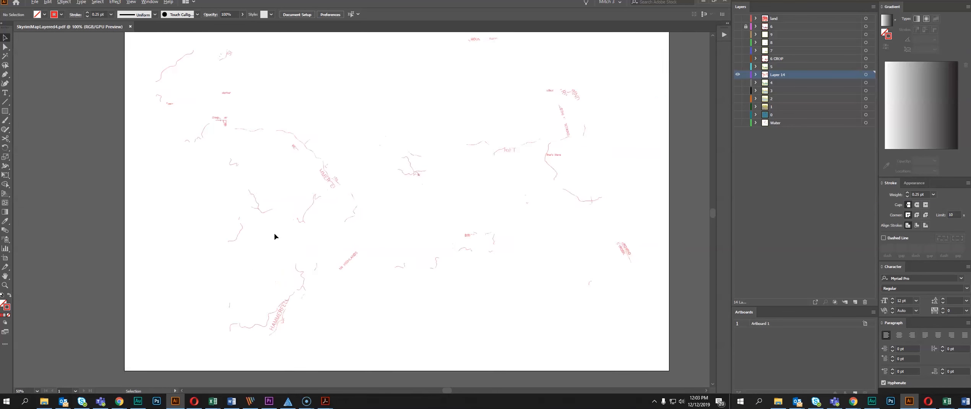
{"action": "scroll", "coordinate": [274, 232], "scroll_direction": "down", "scroll_amount": 1}
{"action": "scroll", "coordinate": [352, 164], "scroll_direction": "down", "scroll_amount": 2}
{"action": "left_click_drag", "start_coordinate": [397, 168], "coordinate": [302, 220]}
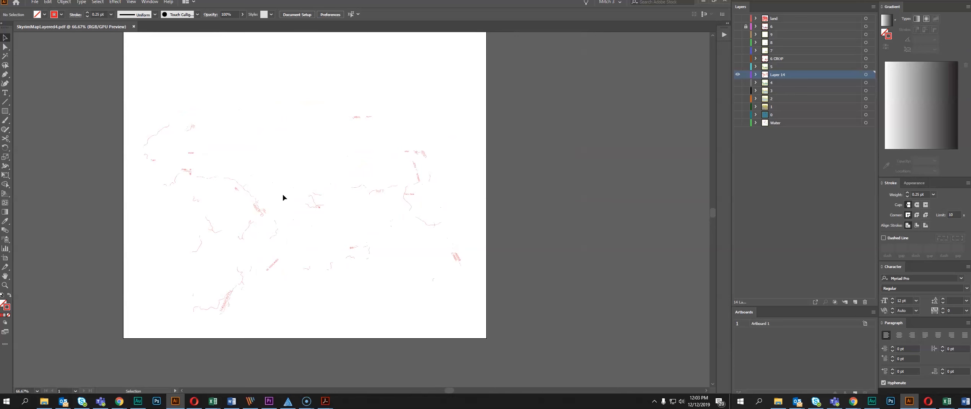
{"action": "scroll", "coordinate": [283, 197], "scroll_direction": "up", "scroll_amount": 10}
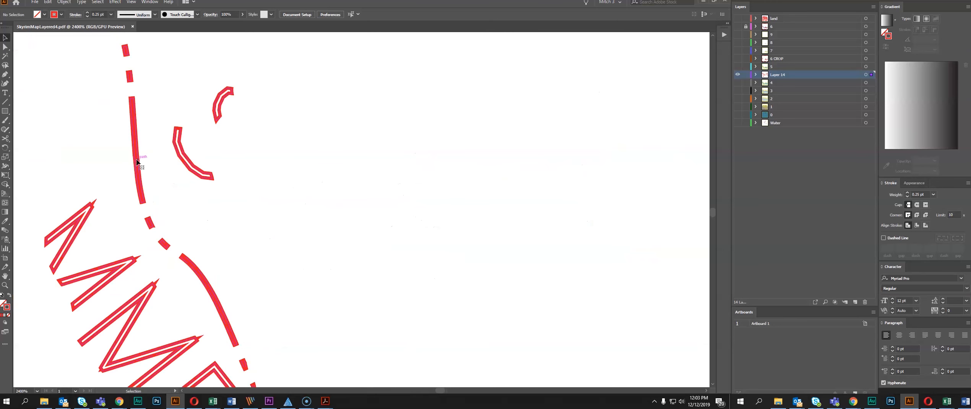
{"action": "left_click", "coordinate": [137, 162]}
{"action": "scroll", "coordinate": [151, 189], "scroll_direction": "up", "scroll_amount": 1}
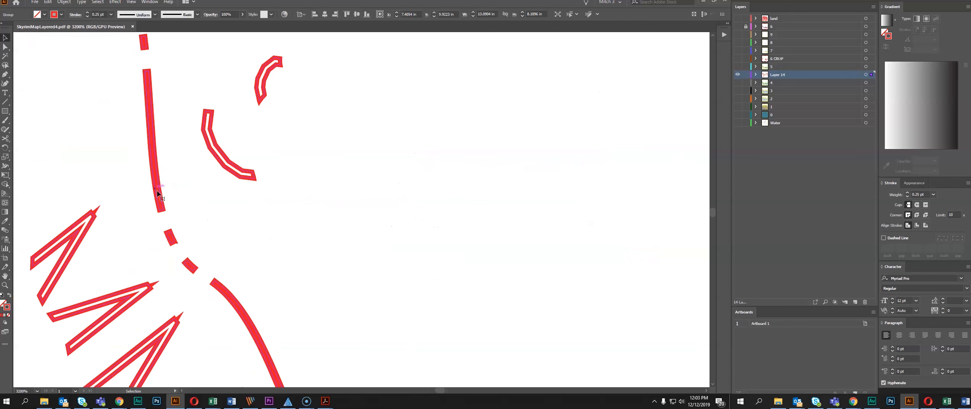
Review the selected group of roads and labels across the whole artboard and deselect it
{"action": "scroll", "coordinate": [154, 141], "scroll_direction": "down", "scroll_amount": 10}
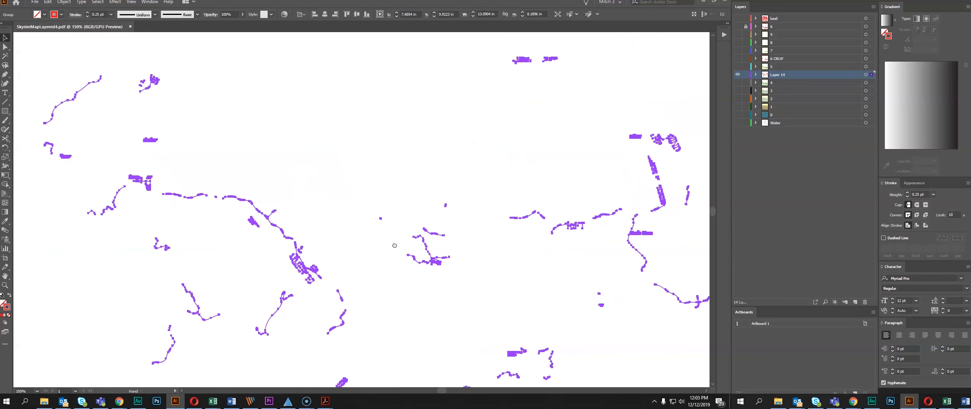
{"action": "scroll", "coordinate": [394, 246], "scroll_direction": "down", "scroll_amount": 1}
{"action": "left_click_drag", "start_coordinate": [394, 245], "coordinate": [308, 202]}
{"action": "scroll", "coordinate": [345, 226], "scroll_direction": "up", "scroll_amount": 3}
{"action": "scroll", "coordinate": [346, 226], "scroll_direction": "down", "scroll_amount": 2}
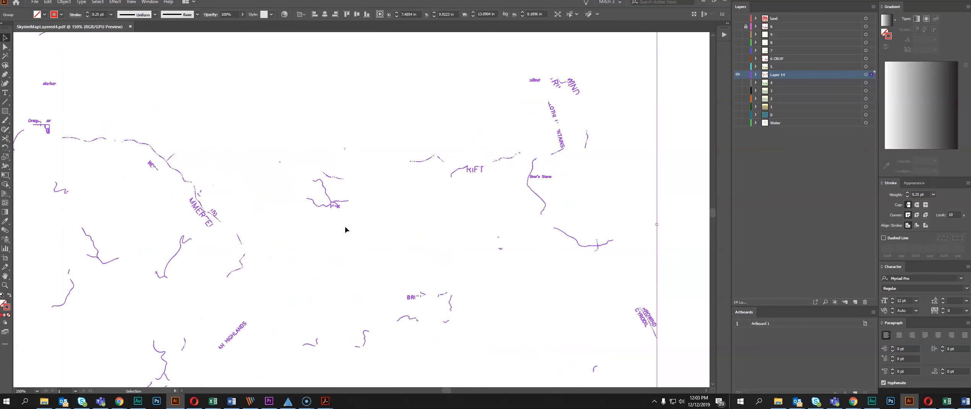
{"action": "scroll", "coordinate": [345, 226], "scroll_direction": "down", "scroll_amount": 3}
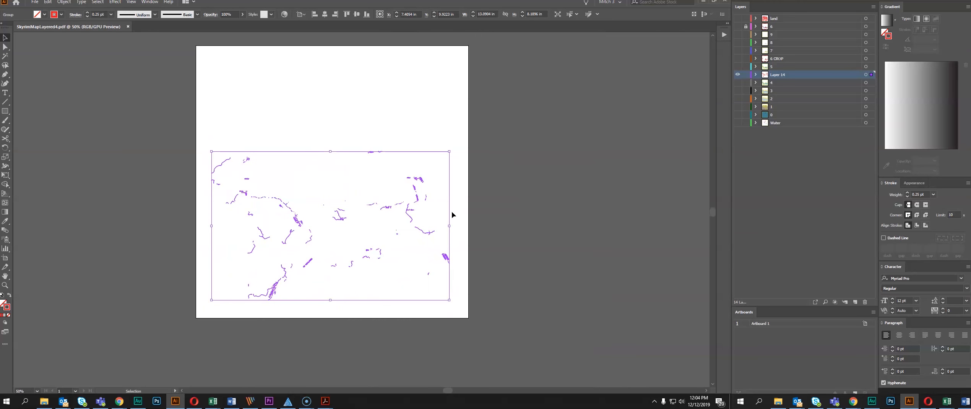
{"action": "scroll", "coordinate": [191, 151], "scroll_direction": "up", "scroll_amount": 2}
{"action": "left_click", "coordinate": [201, 184]}
{"action": "scroll", "coordinate": [201, 184], "scroll_direction": "down", "scroll_amount": 1}
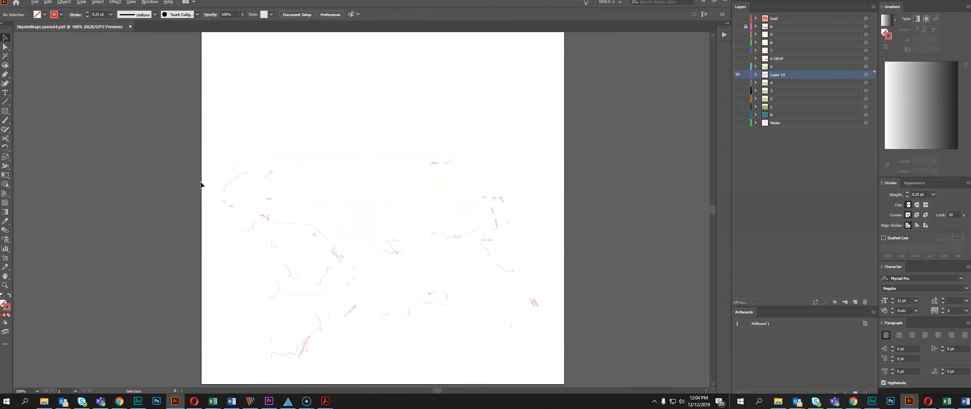
{"action": "left_click_drag", "start_coordinate": [321, 185], "coordinate": [298, 167]}
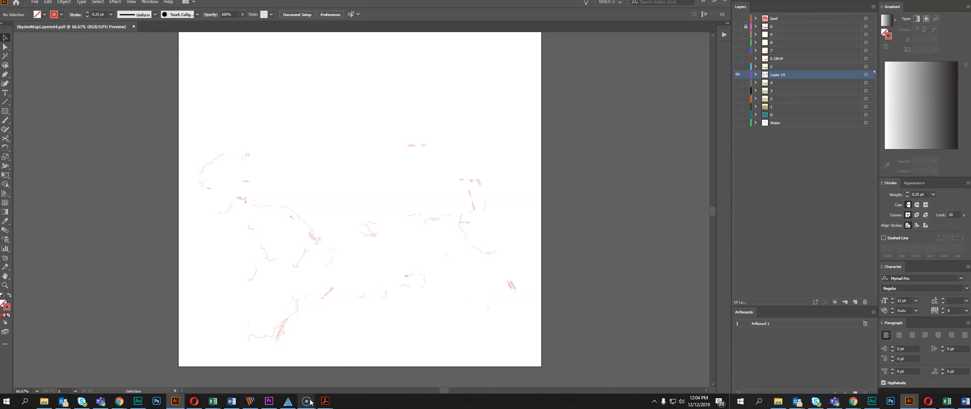
{"action": "mouse_move", "coordinate": [310, 400]}
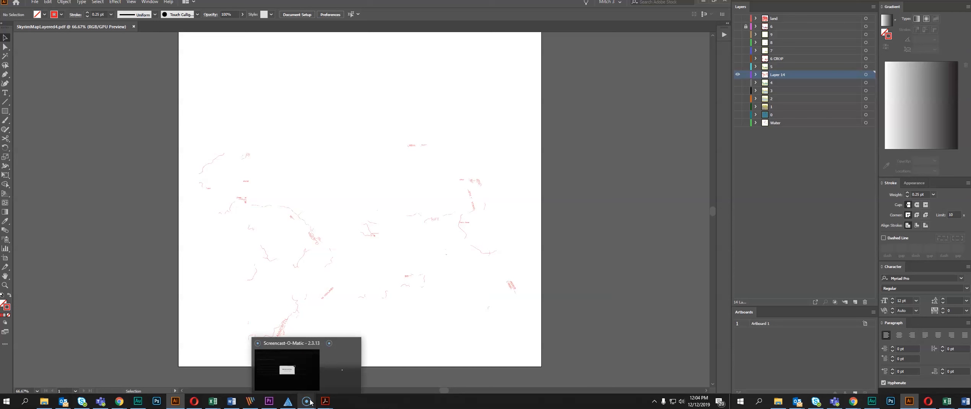